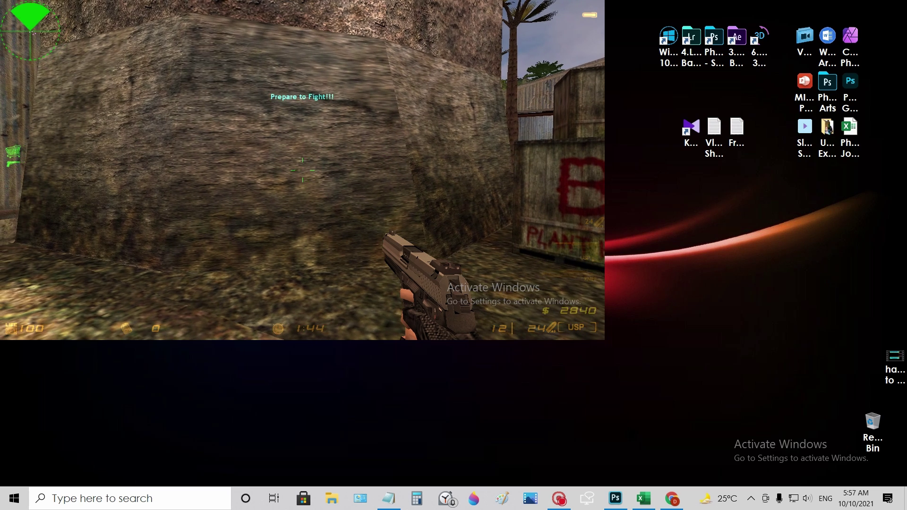
Quit the running Counter-Strike game from its main menu and confirm the exit.
key(Escape)
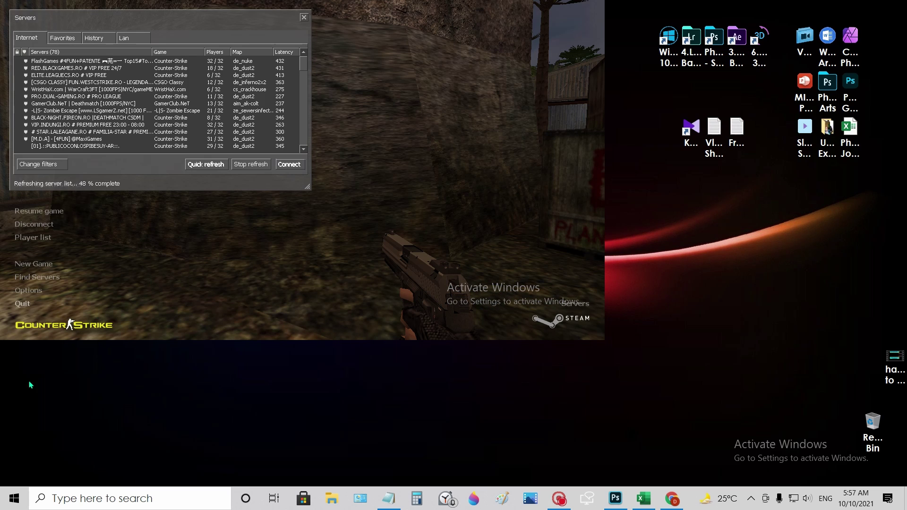
click(23, 303)
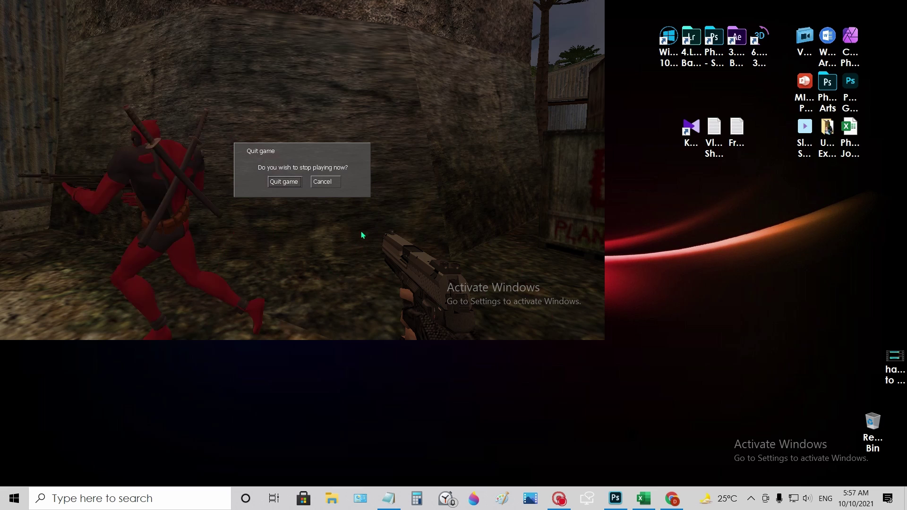
key(Return)
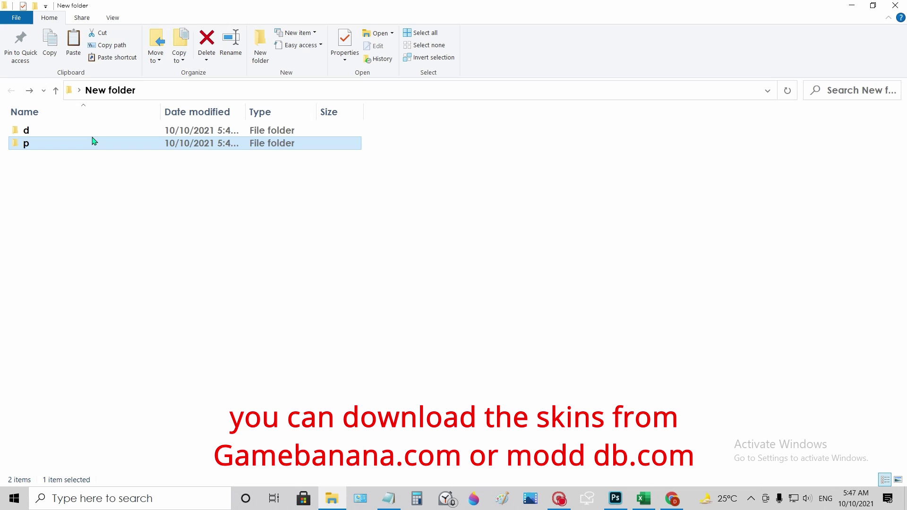
Open the p folder inside New folder and extract the predator_tpack archive directly into it.
double_click(93, 142)
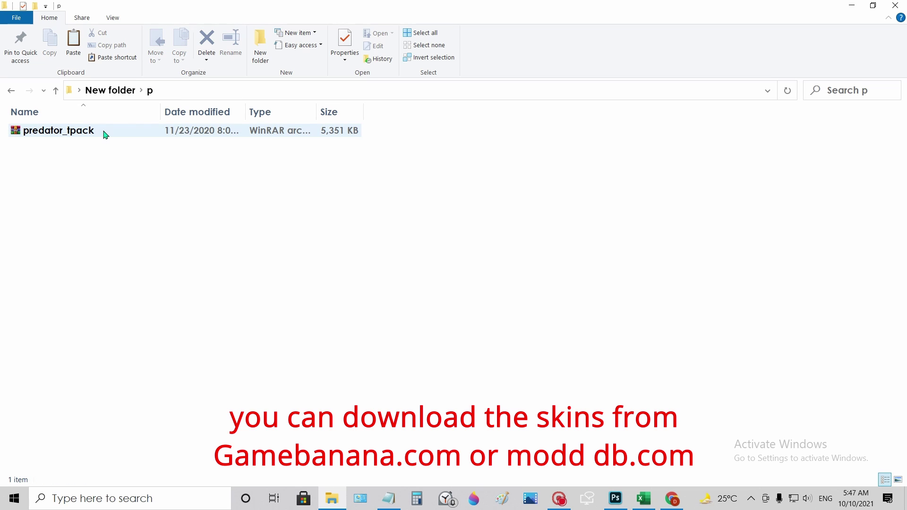
right_click(105, 135)
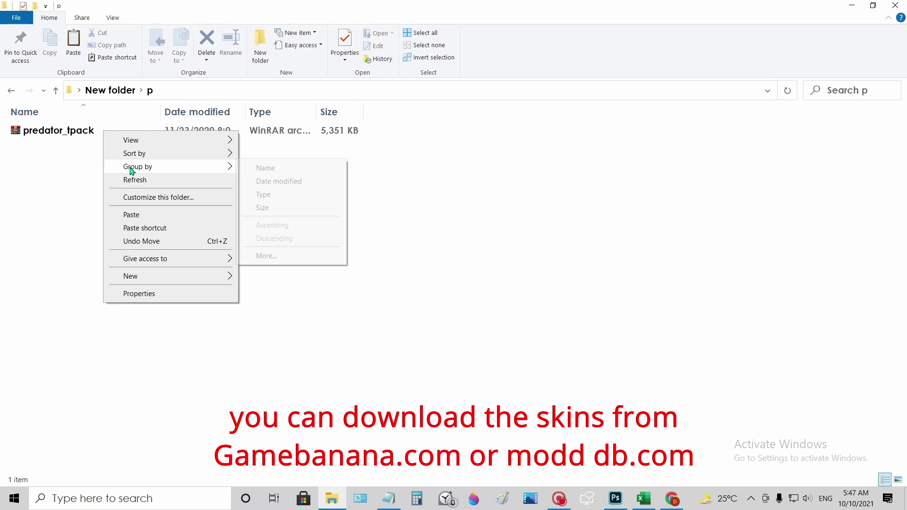
click(202, 176)
click(84, 133)
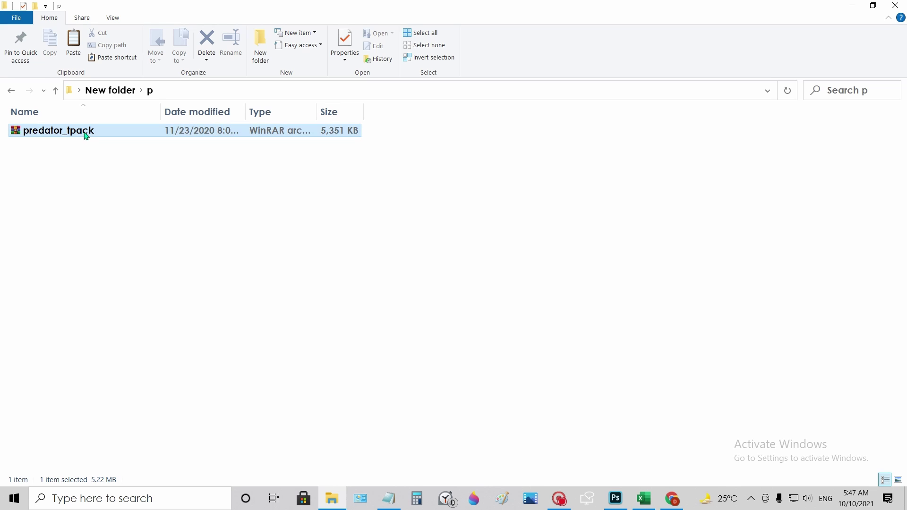
right_click(84, 132)
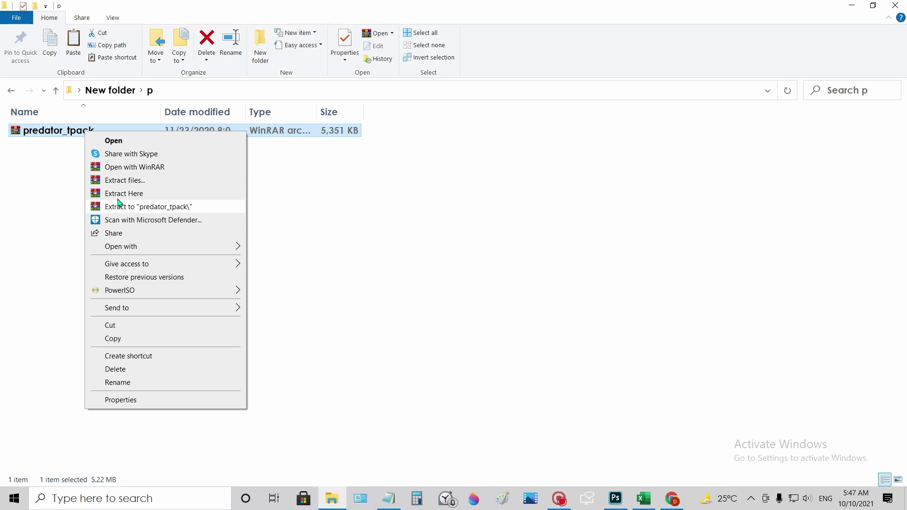
click(198, 194)
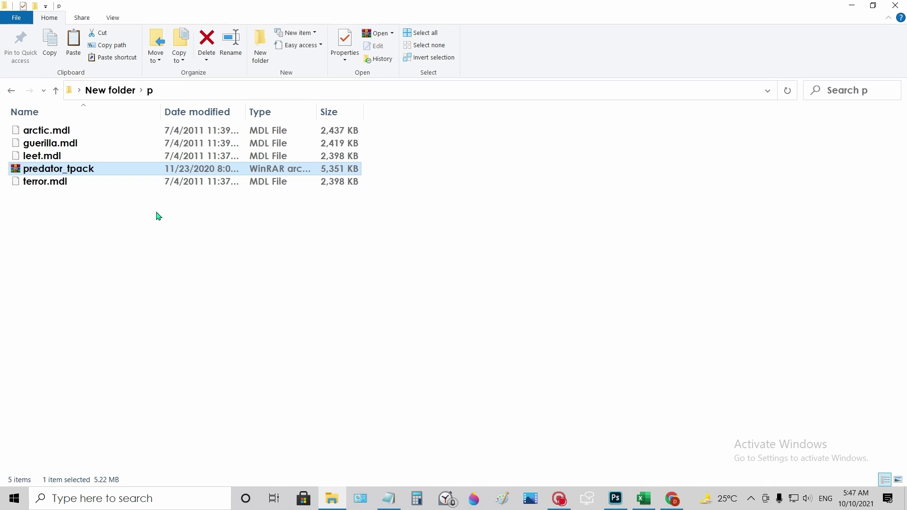
Copy the extracted terror.mdl, leet.mdl, guerilla.mdl and arctic.mdl files, then close the folder window.
click(37, 185)
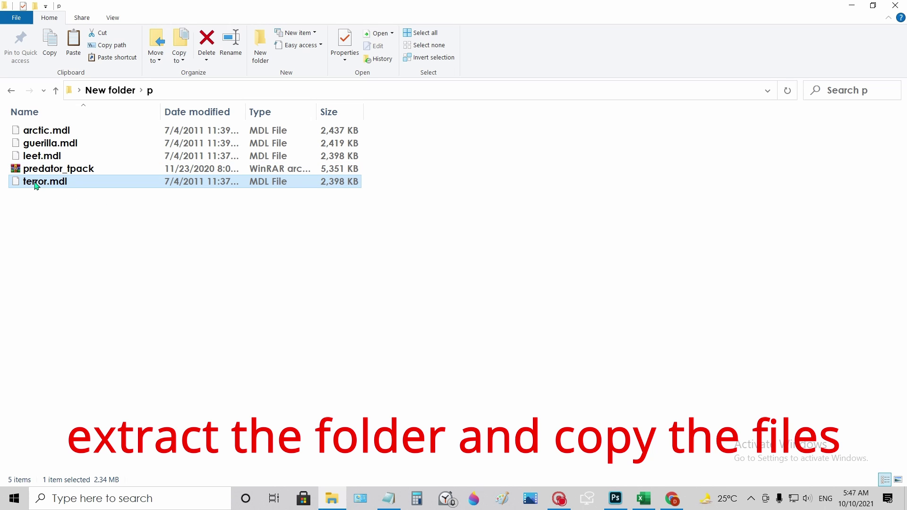
ctrl+click(56, 157)
ctrl+click(70, 145)
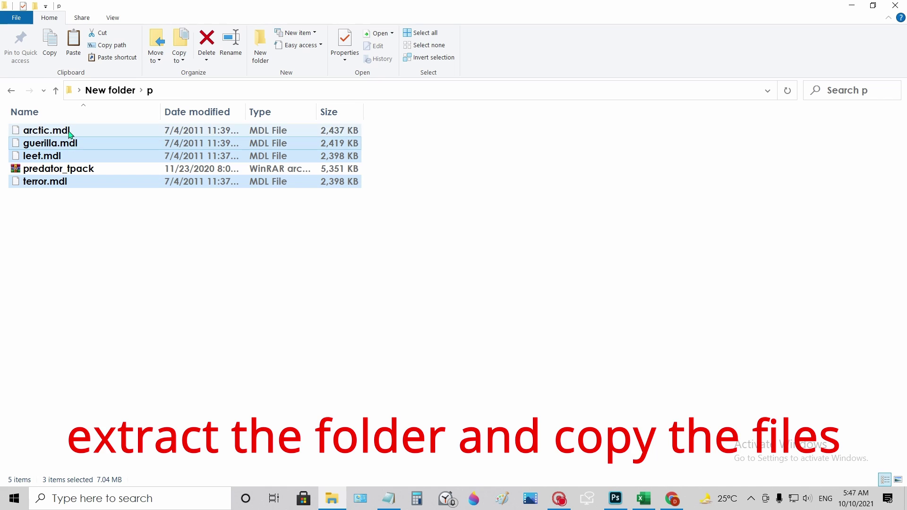
ctrl+click(69, 133)
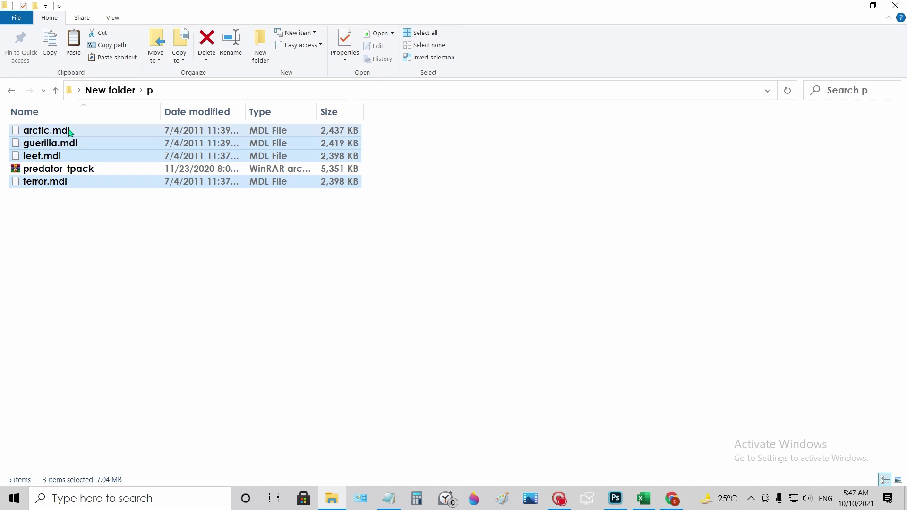
right_click(105, 135)
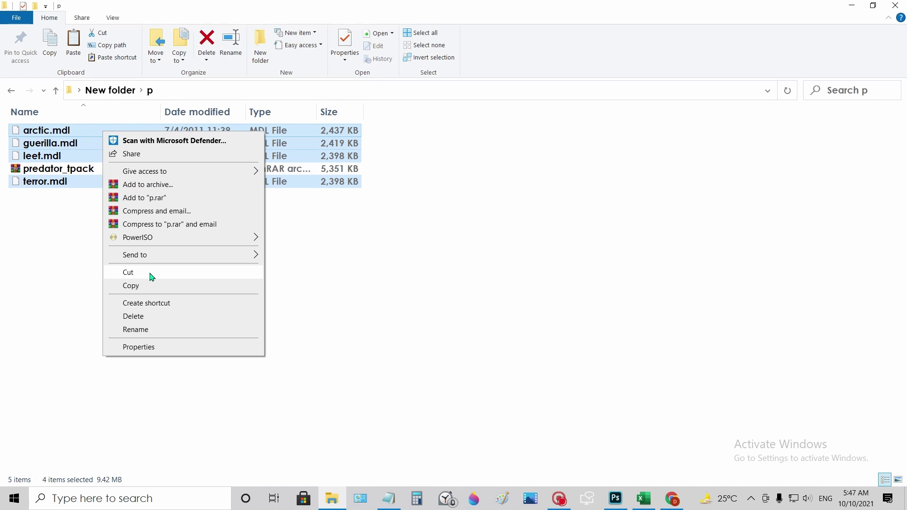
click(148, 289)
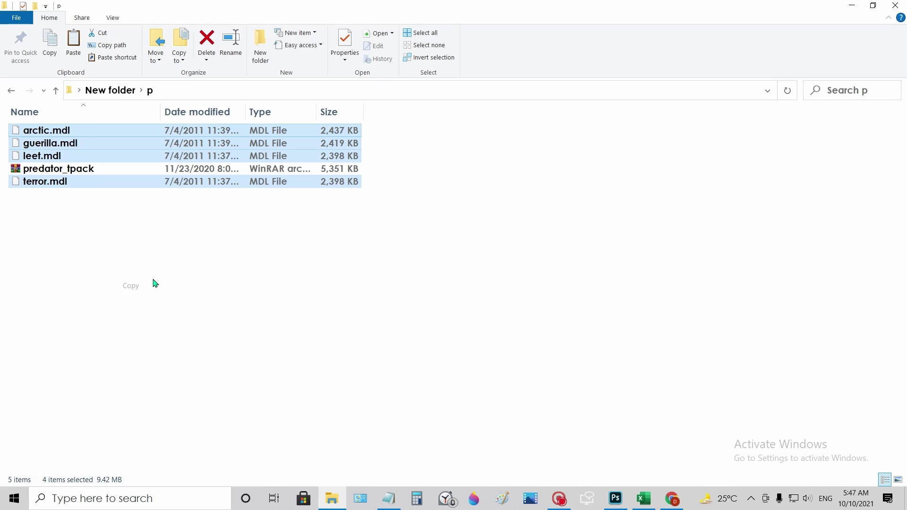
click(892, 6)
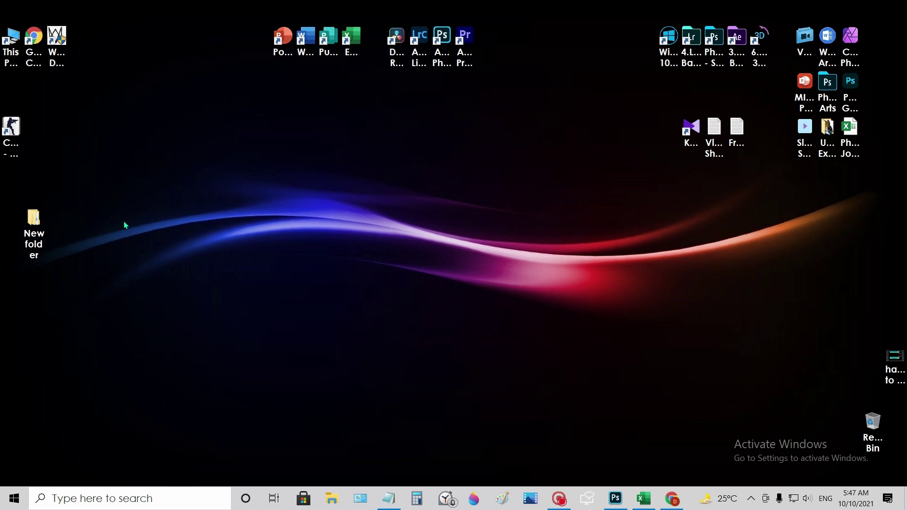
Reposition New folder below the CS16Launcher shortcut on the desktop and open the shortcut's file location.
drag(33, 221, 10, 220)
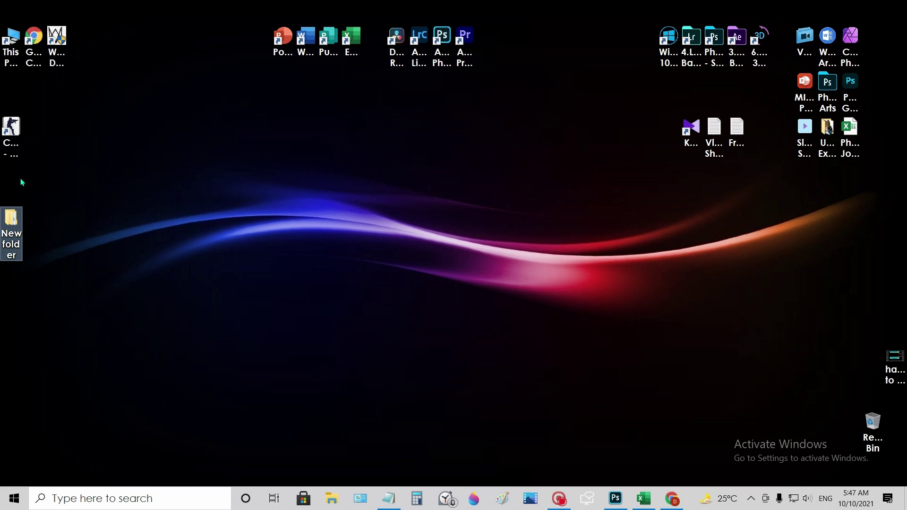
click(15, 140)
right_click(15, 136)
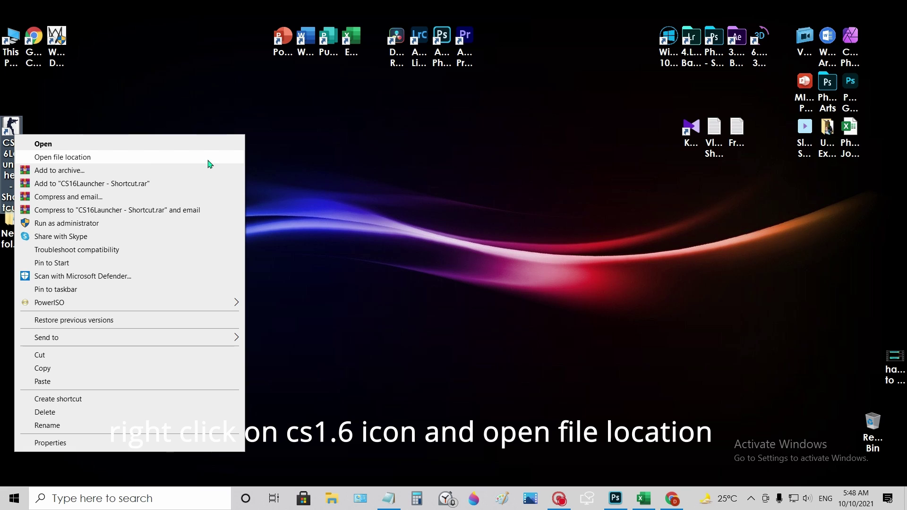
click(150, 162)
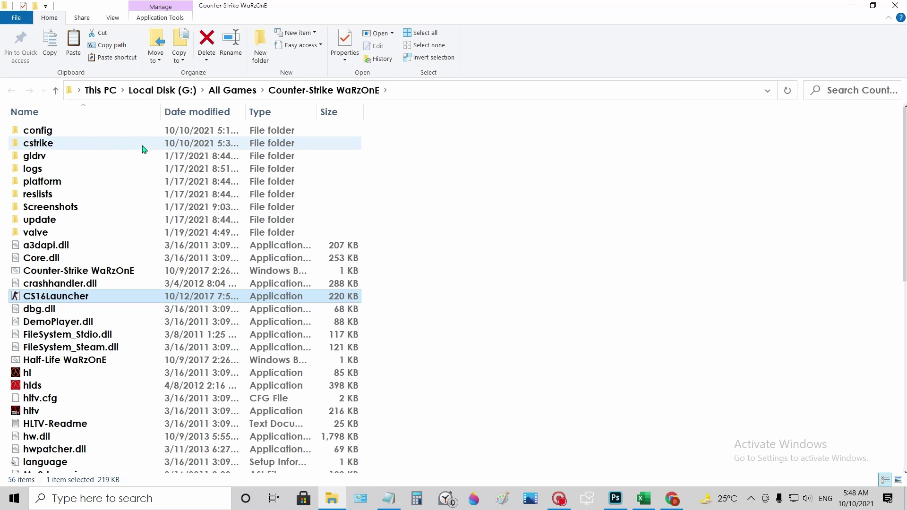
Go into the cstrike folder of the Counter-Strike WaRzOnE directory and open models, then its player subfolder.
mouse_move(120, 144)
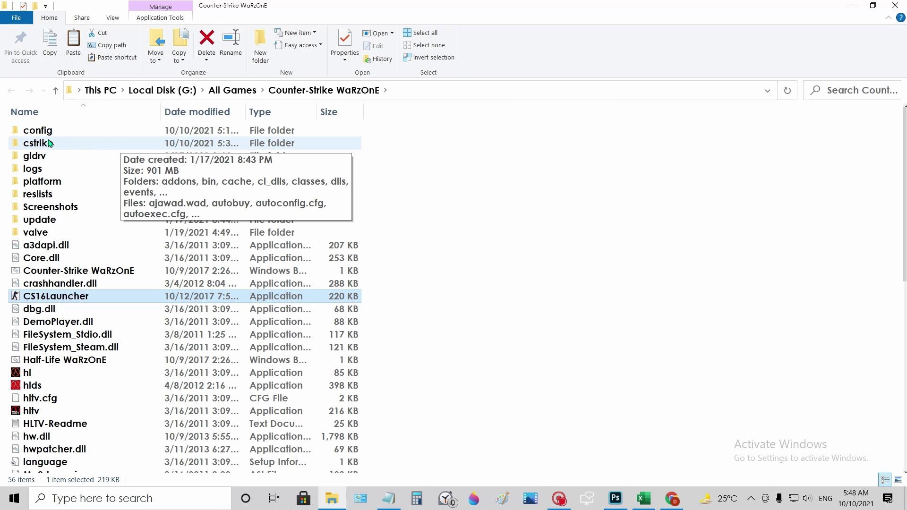
right_click(87, 146)
key(Escape)
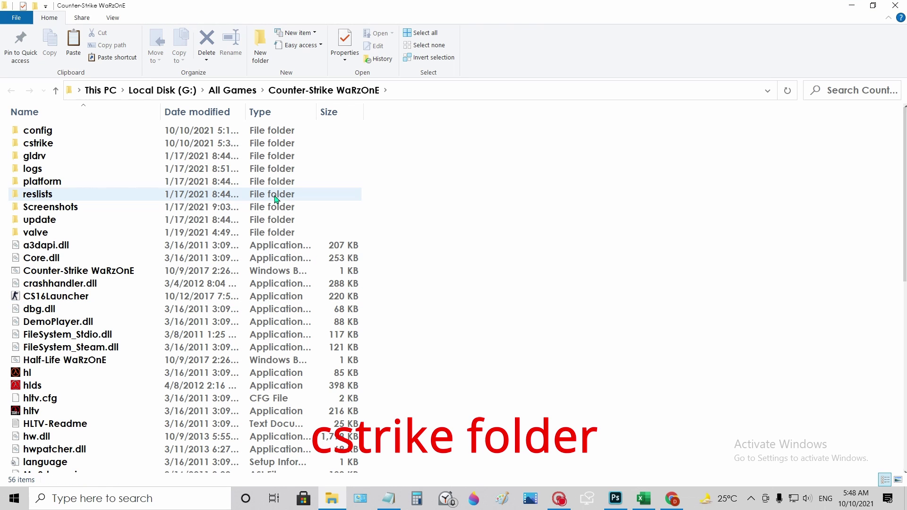
right_click(63, 149)
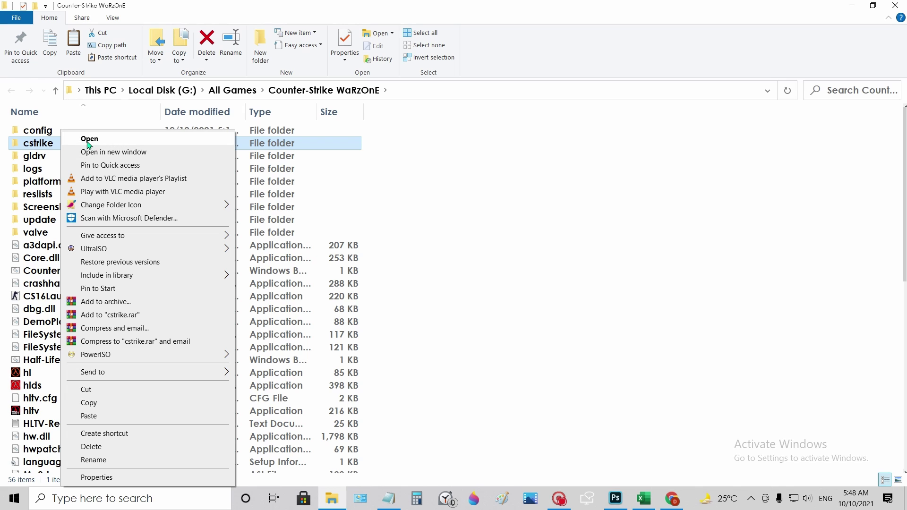
click(109, 143)
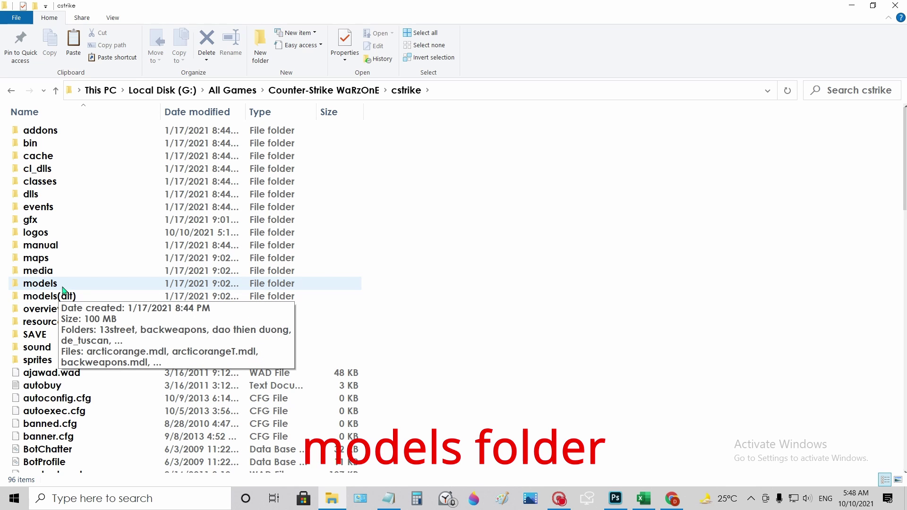
double_click(86, 284)
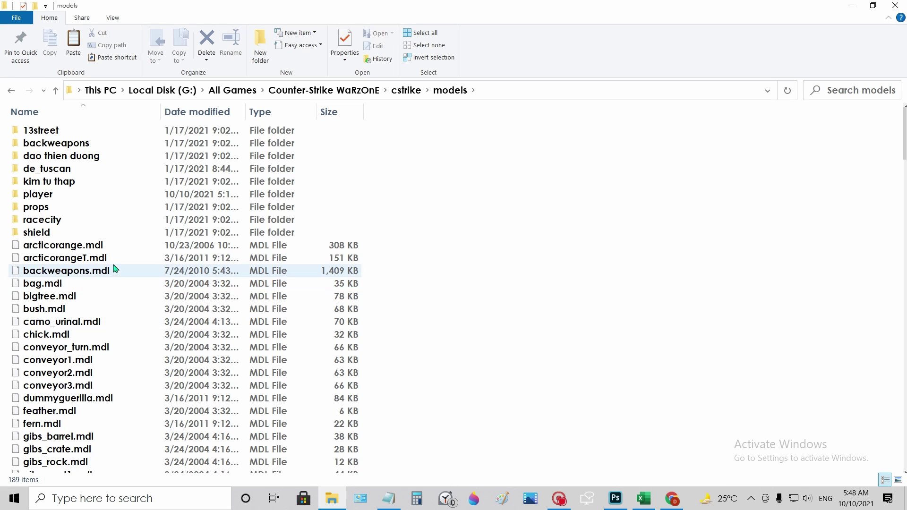
scroll(126, 263, down, 3)
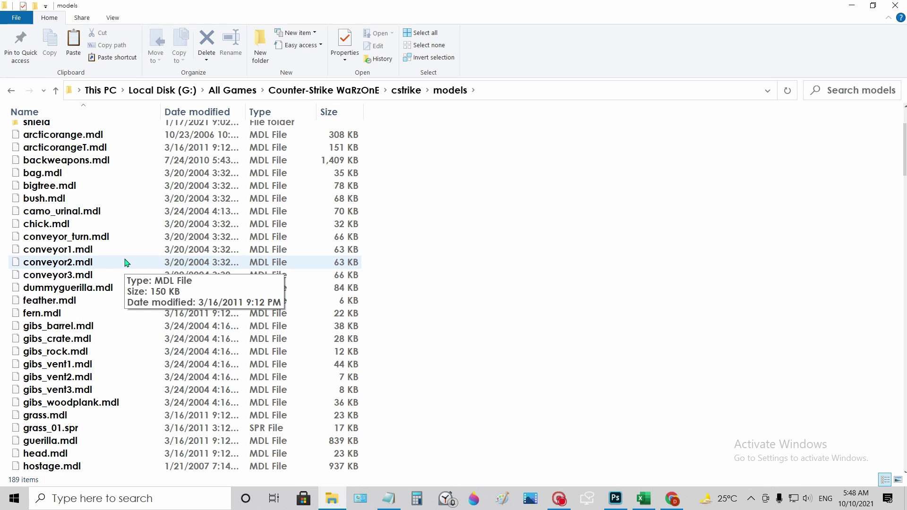
scroll(127, 263, up, 2)
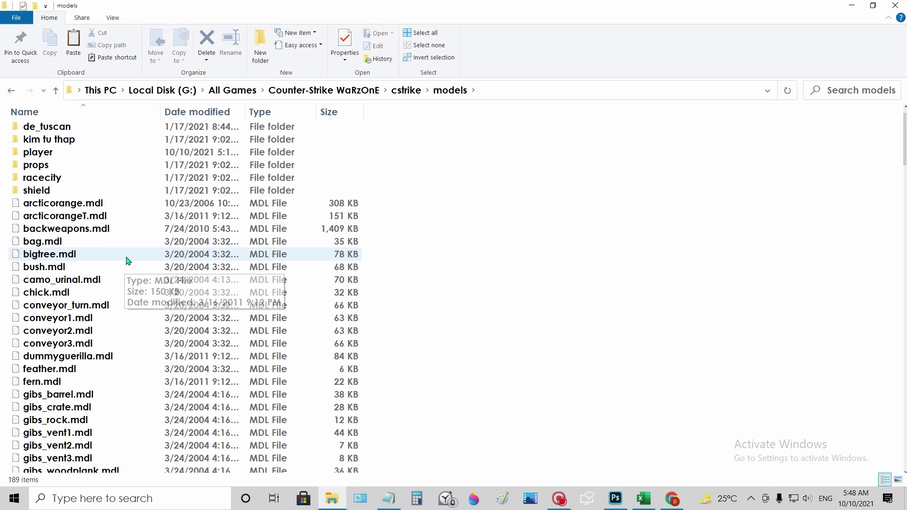
click(78, 155)
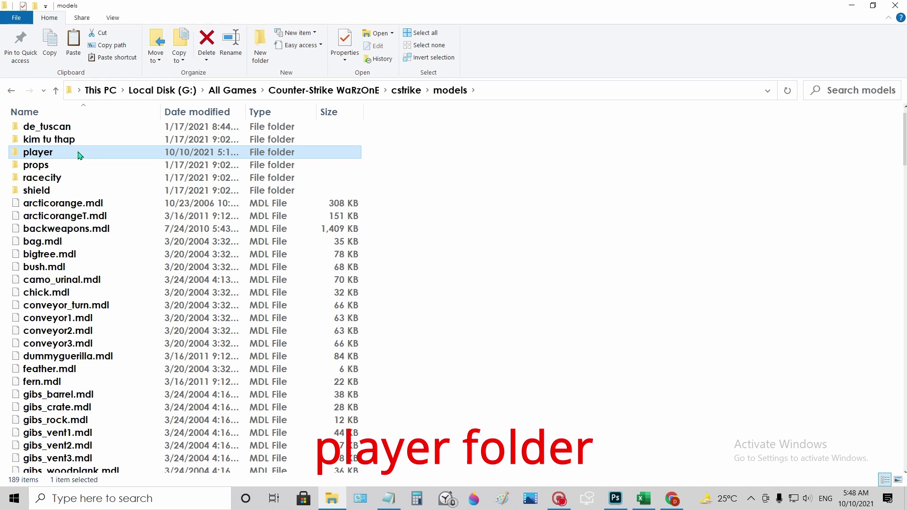
double_click(79, 153)
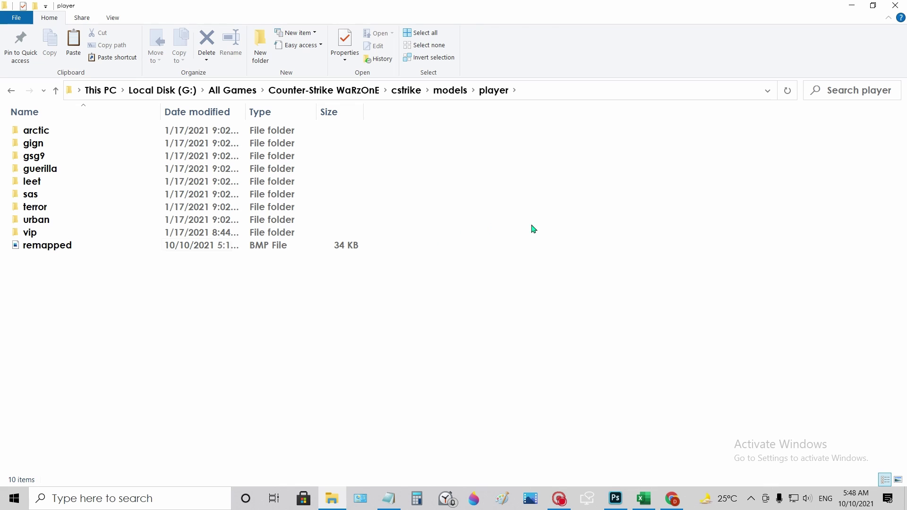
Paste the four copied .mdl skin files into the player folder.
right_click(599, 198)
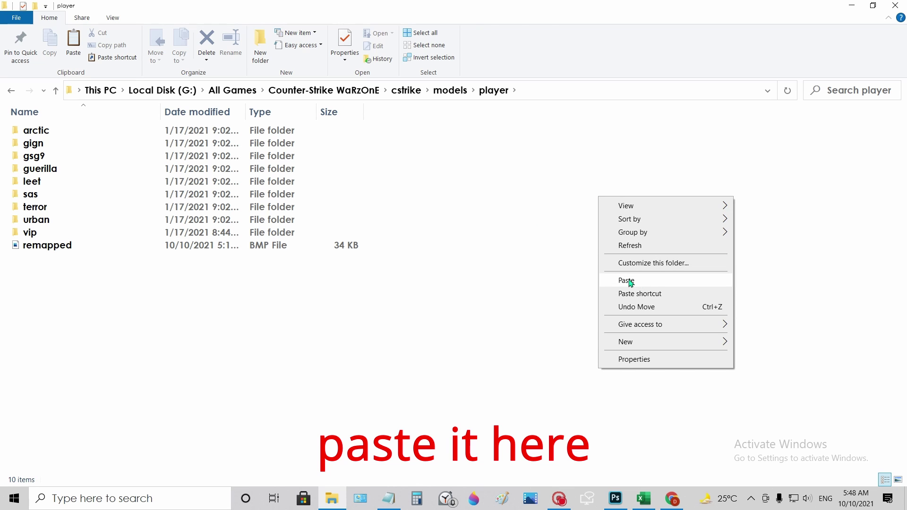
click(654, 282)
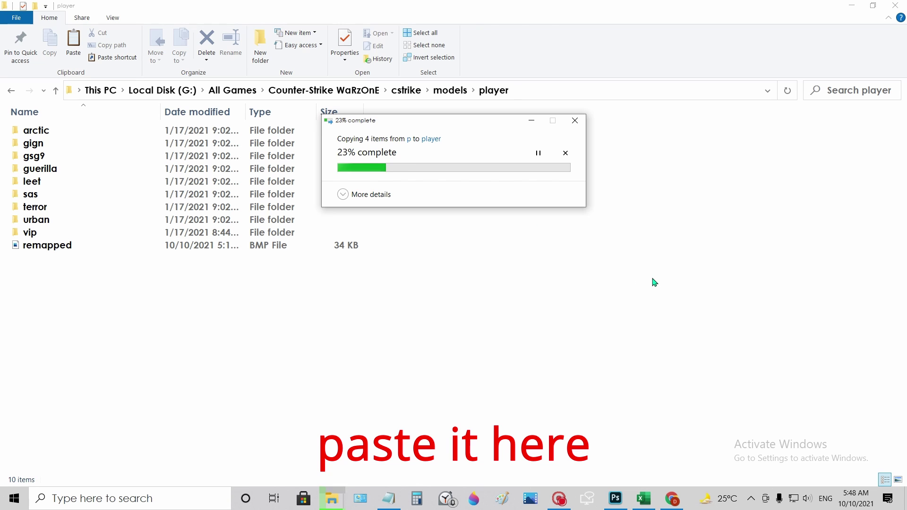
click(582, 262)
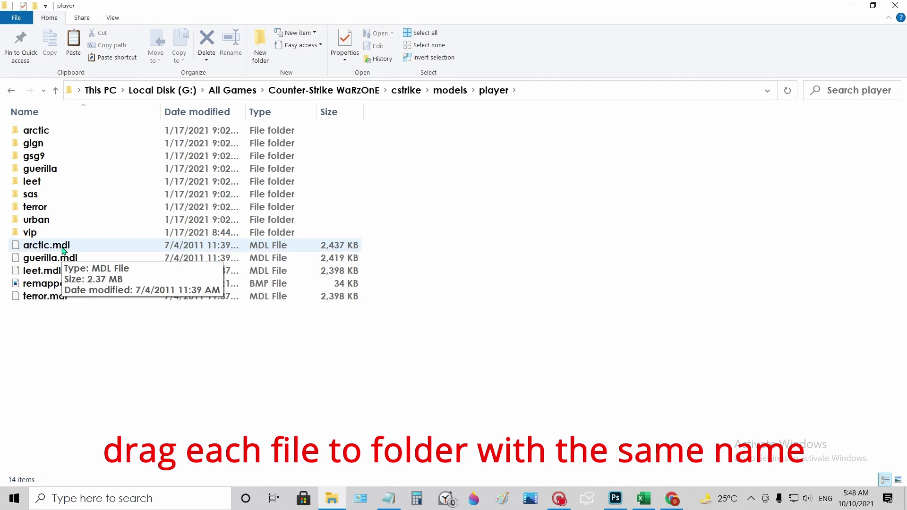
Move arctic.mdl into the arctic folder and guerilla.mdl into the guerilla folder, replacing the existing file in each.
drag(65, 250, 89, 131)
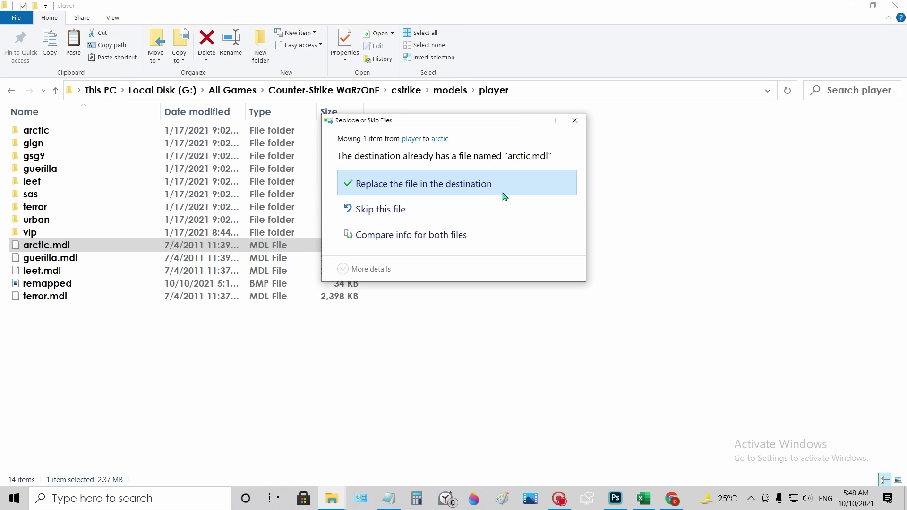
click(502, 189)
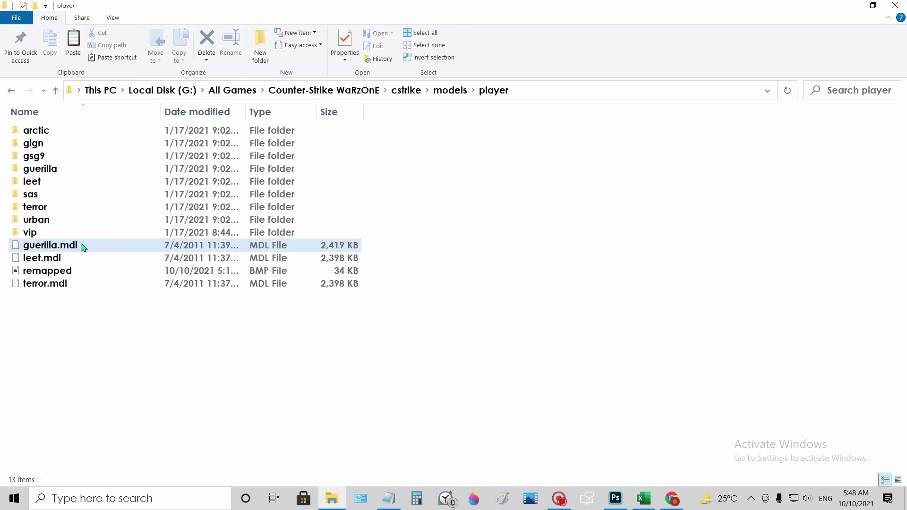
drag(83, 246, 88, 218)
click(101, 340)
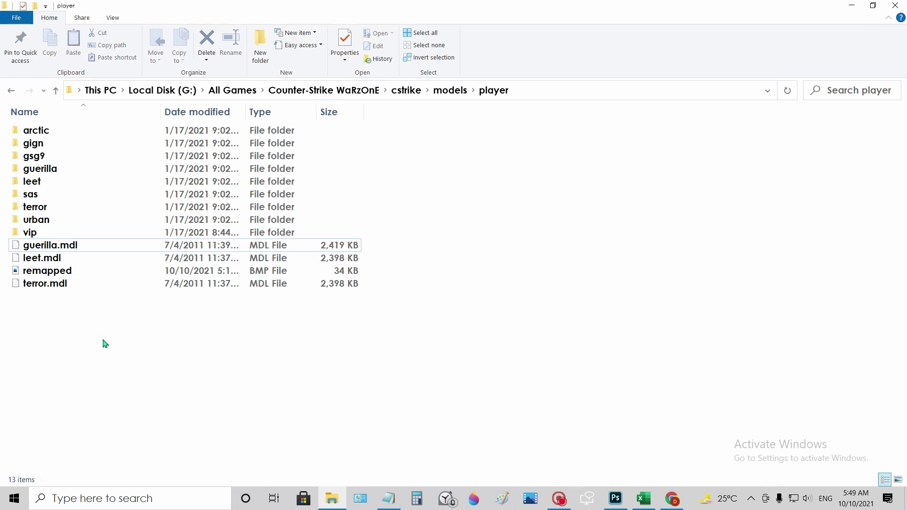
click(67, 249)
drag(69, 252, 104, 171)
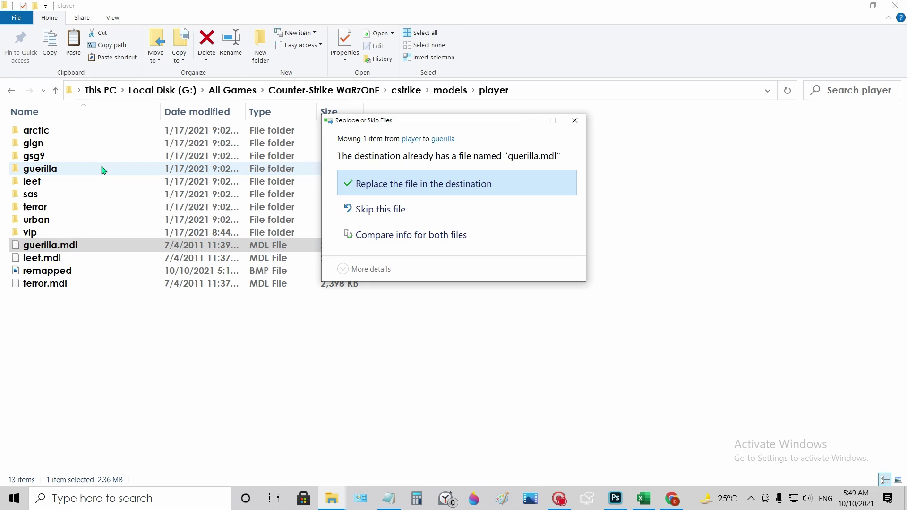
click(469, 186)
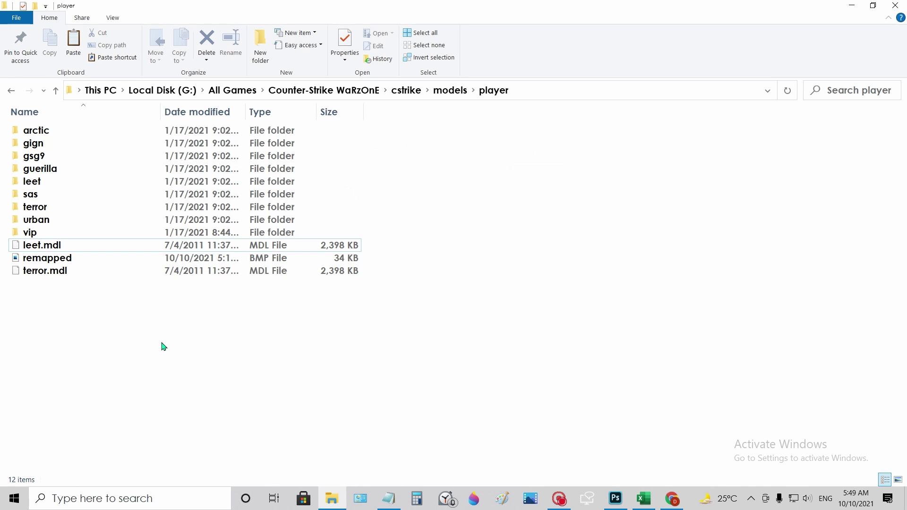
Move leet.mdl into the leet folder and terror.mdl into the terror folder, replacing the existing file in each.
click(81, 253)
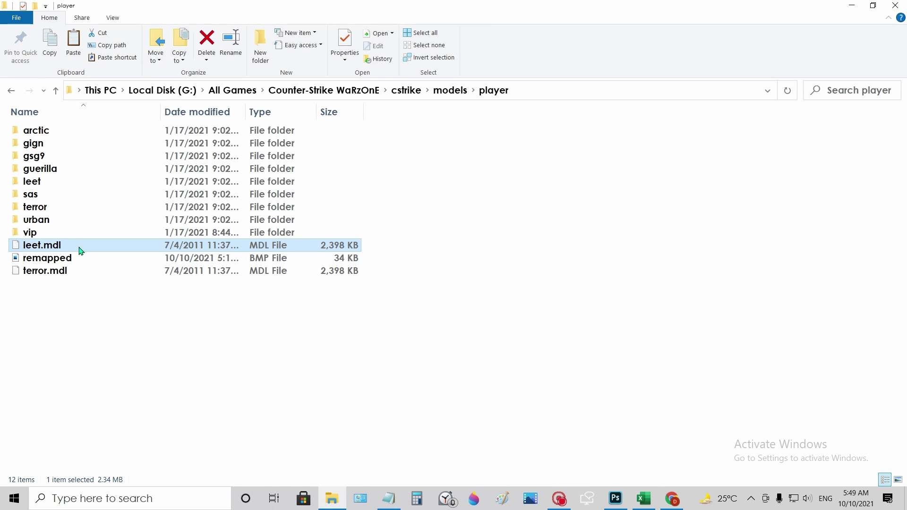
drag(81, 251, 116, 181)
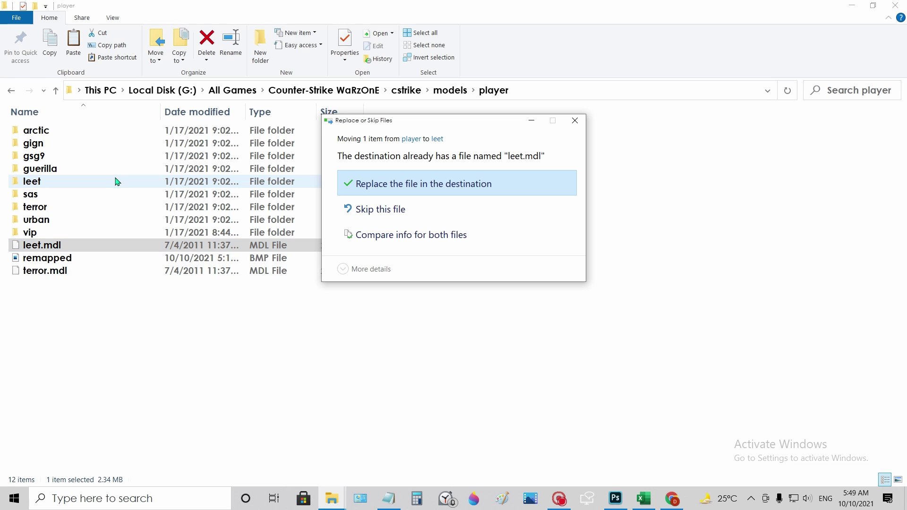
click(508, 186)
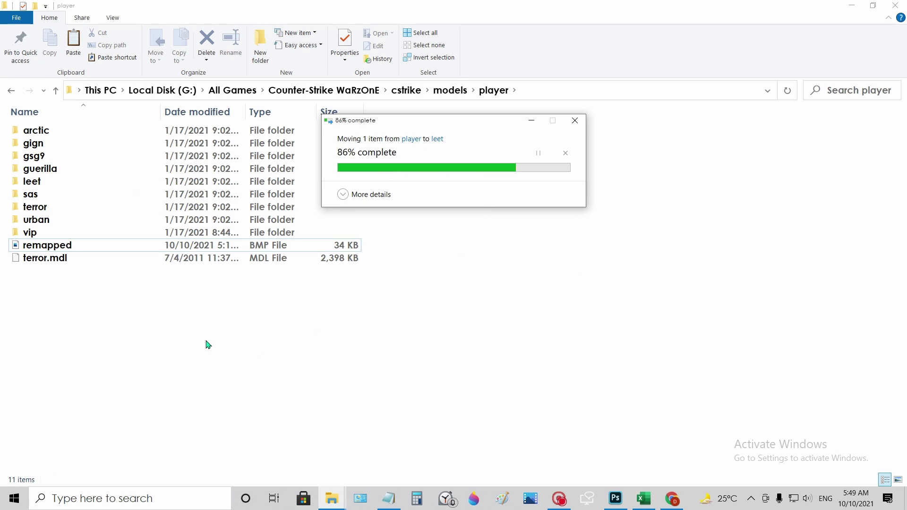
click(68, 263)
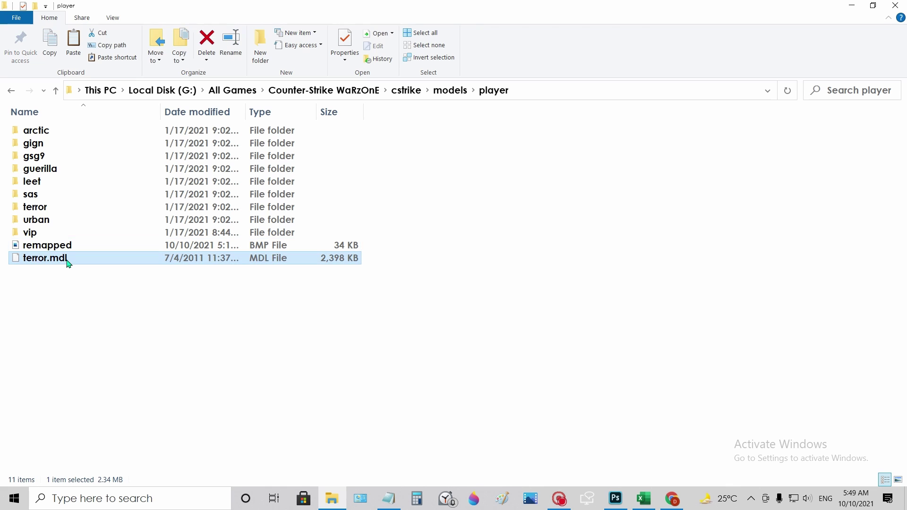
drag(68, 263, 86, 209)
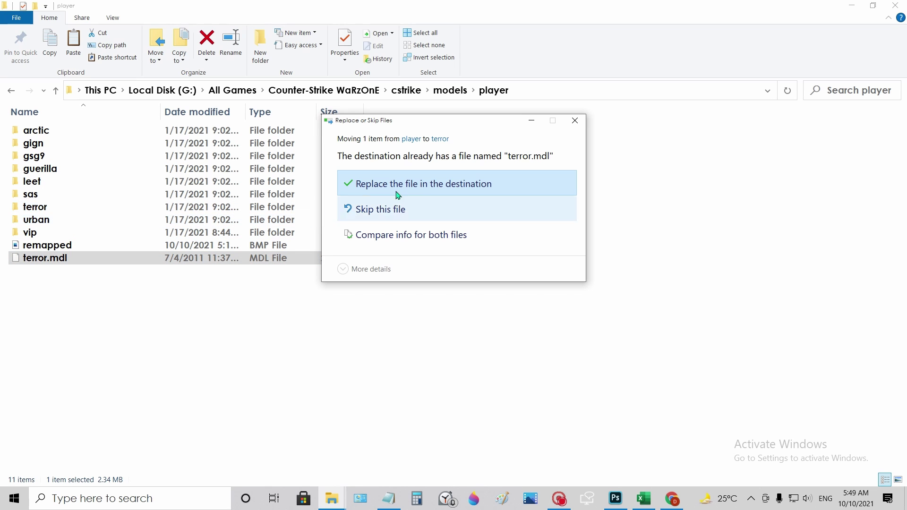
click(475, 188)
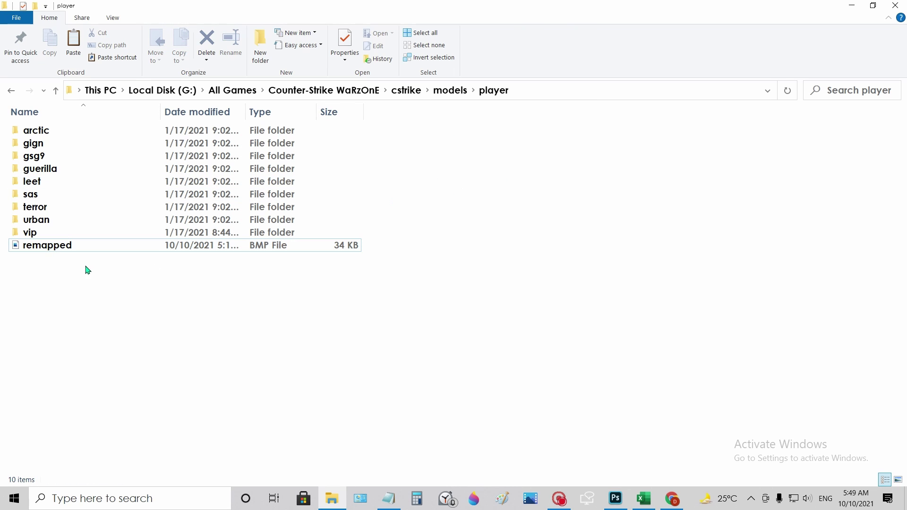
Close the game's player folder and refresh the desktop.
click(79, 251)
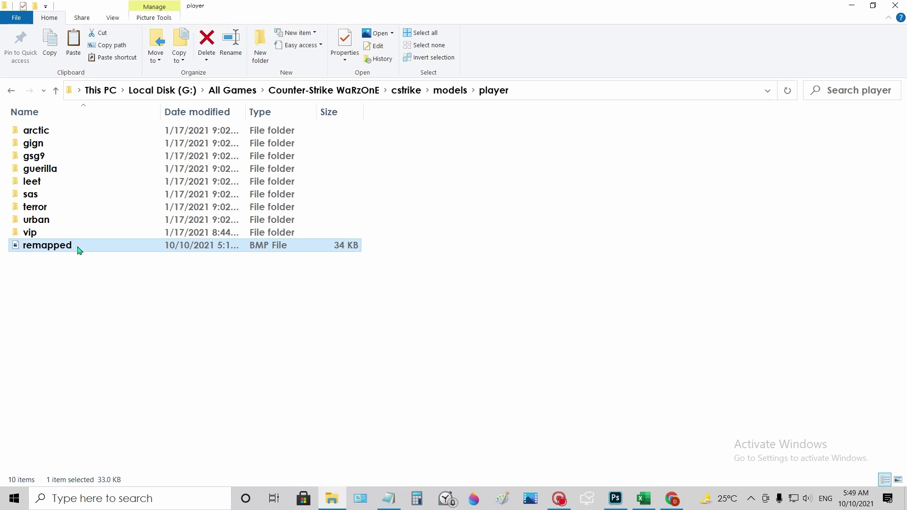
click(674, 302)
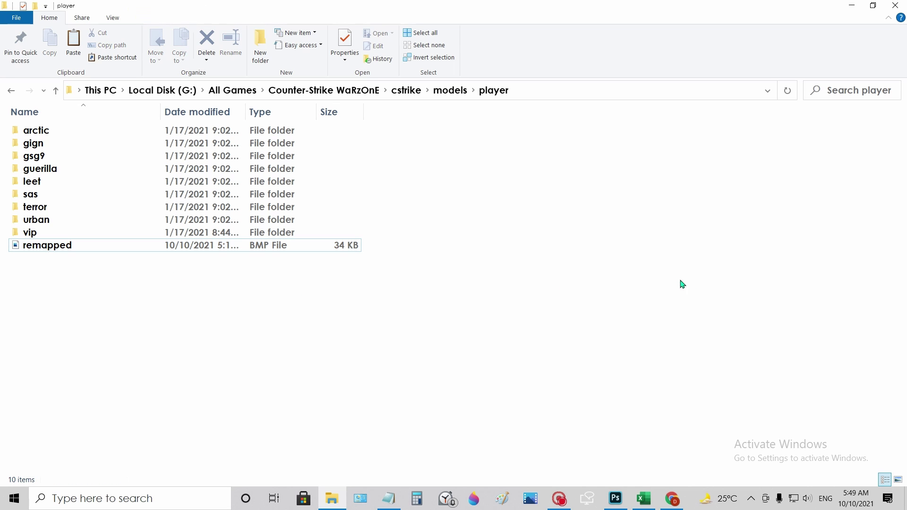
click(895, 7)
click(180, 248)
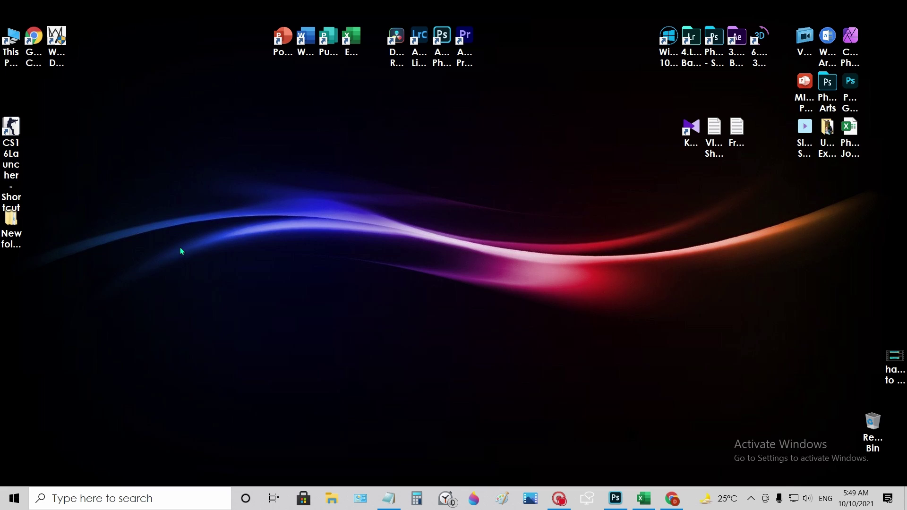
right_click(183, 245)
click(213, 281)
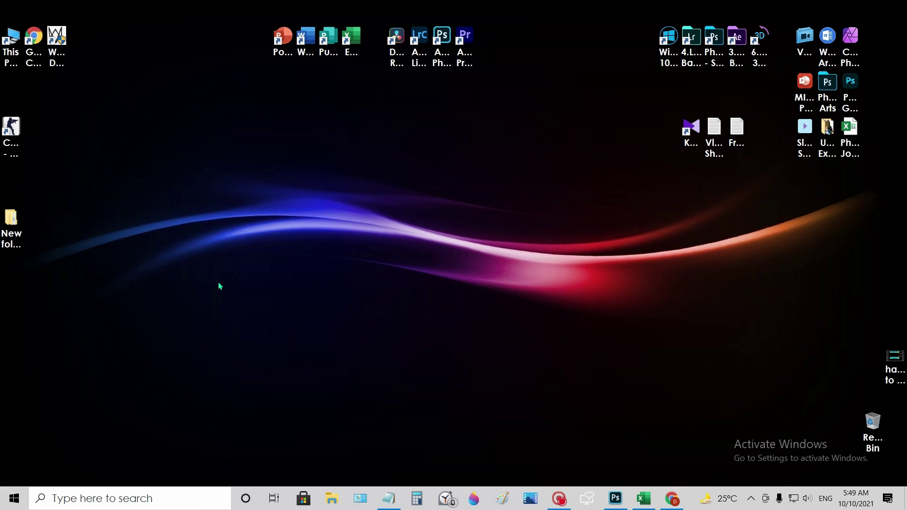
Open the d subfolder of New folder on the desktop and extract the deadpool archive in place.
double_click(14, 223)
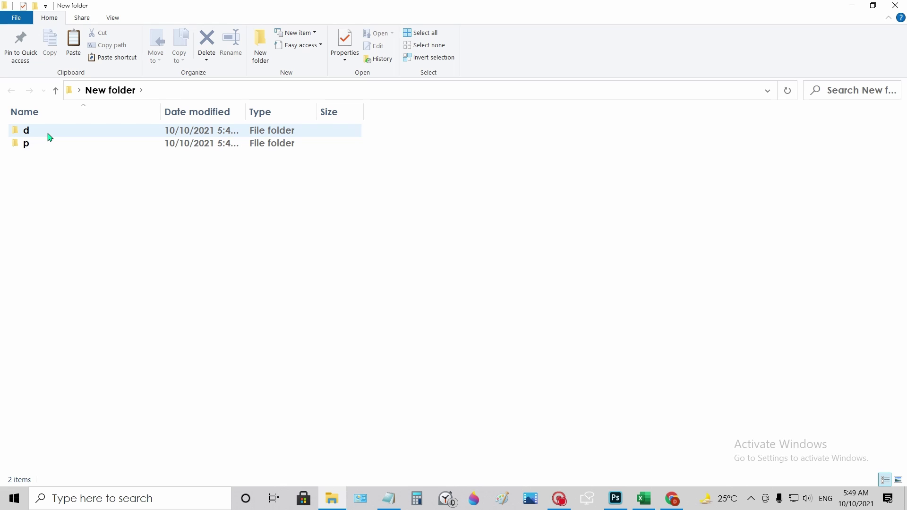
double_click(49, 136)
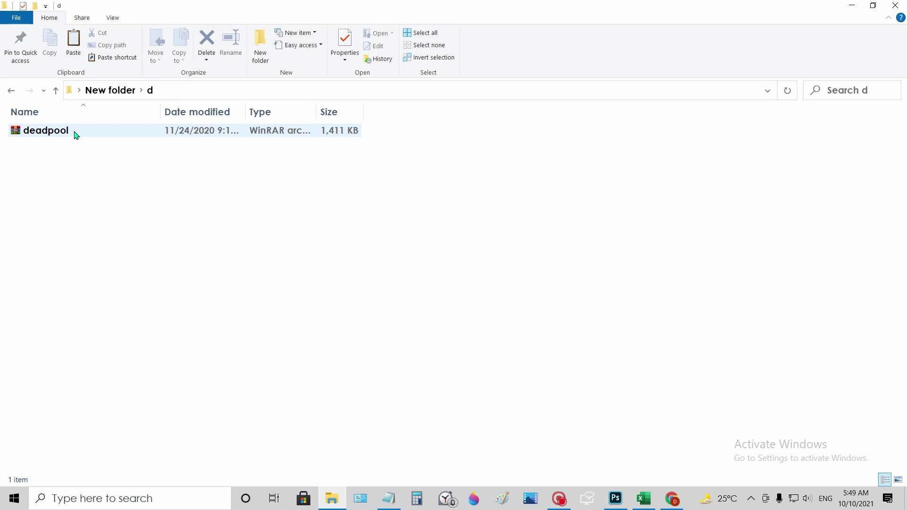
click(126, 138)
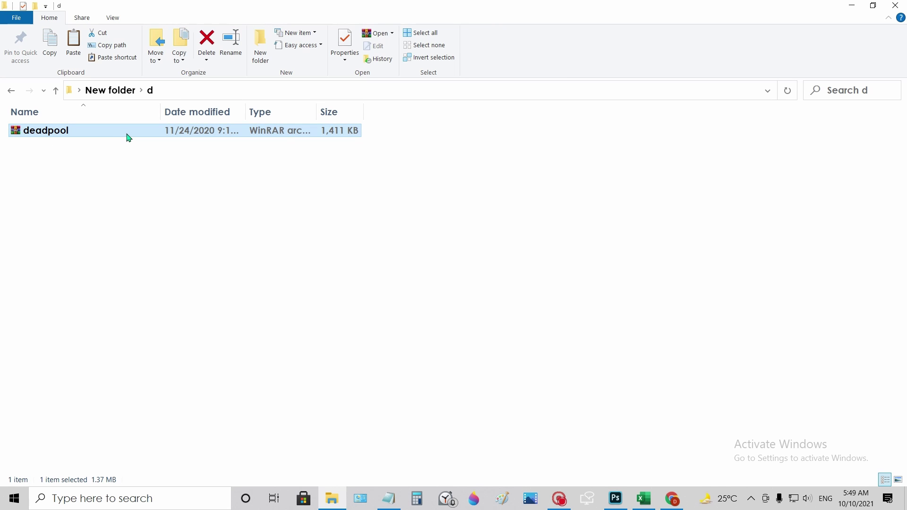
right_click(127, 137)
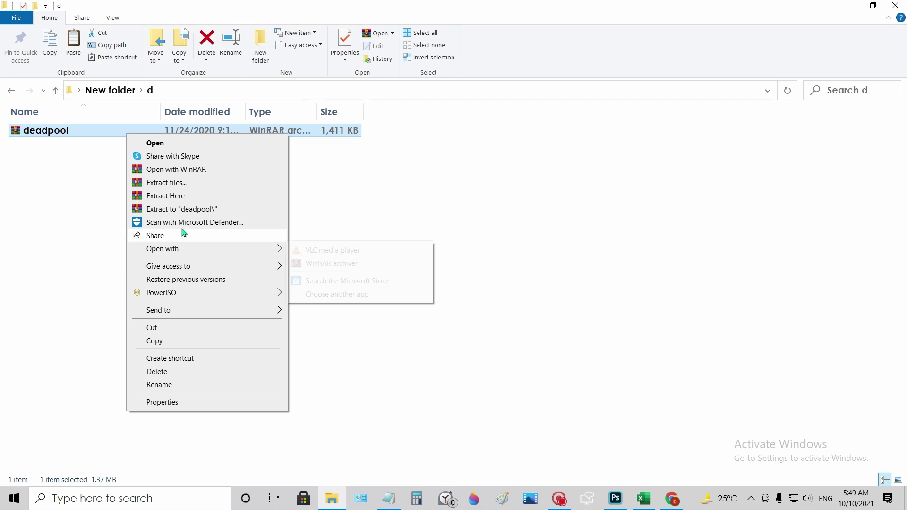
click(236, 202)
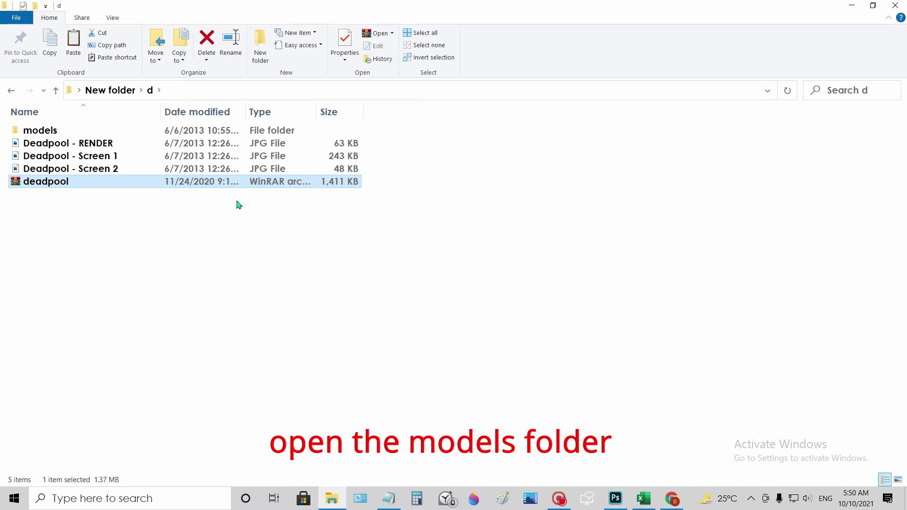
Examine the model files in the extracted models, player, arctic folder, and close the window.
double_click(86, 135)
double_click(82, 136)
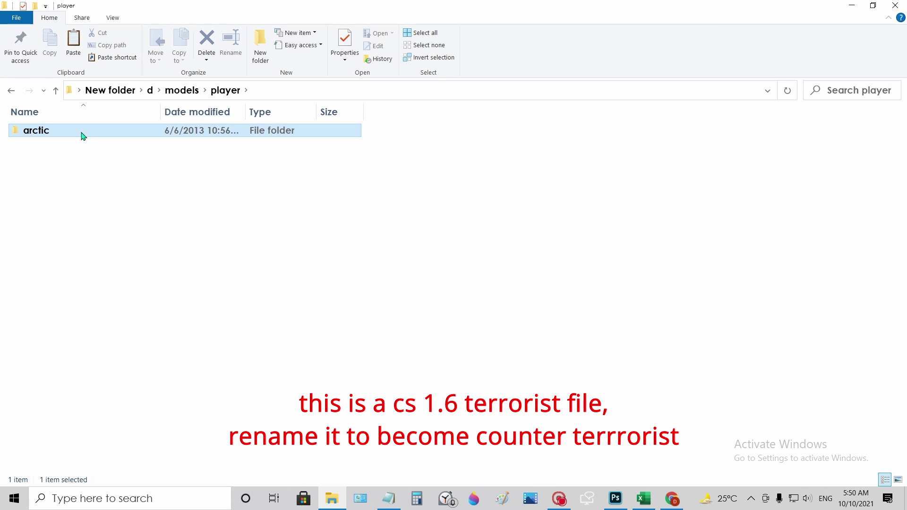
double_click(83, 136)
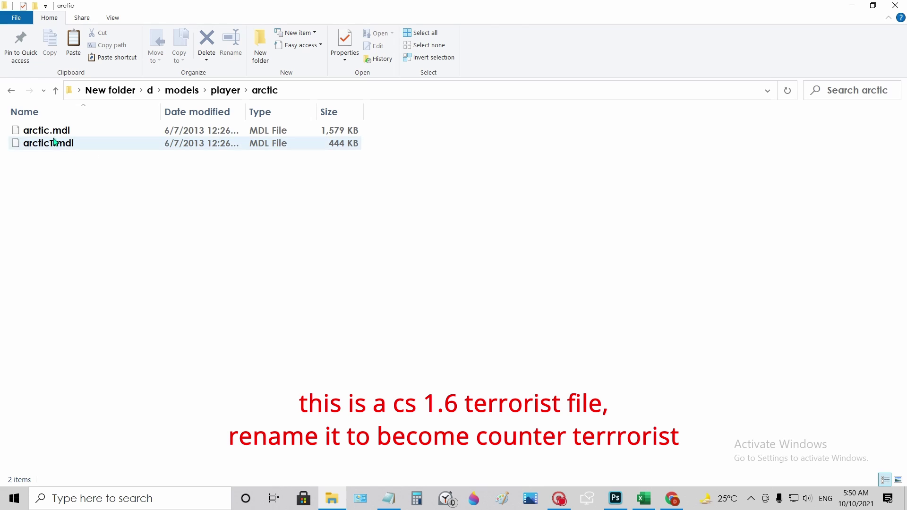
click(12, 92)
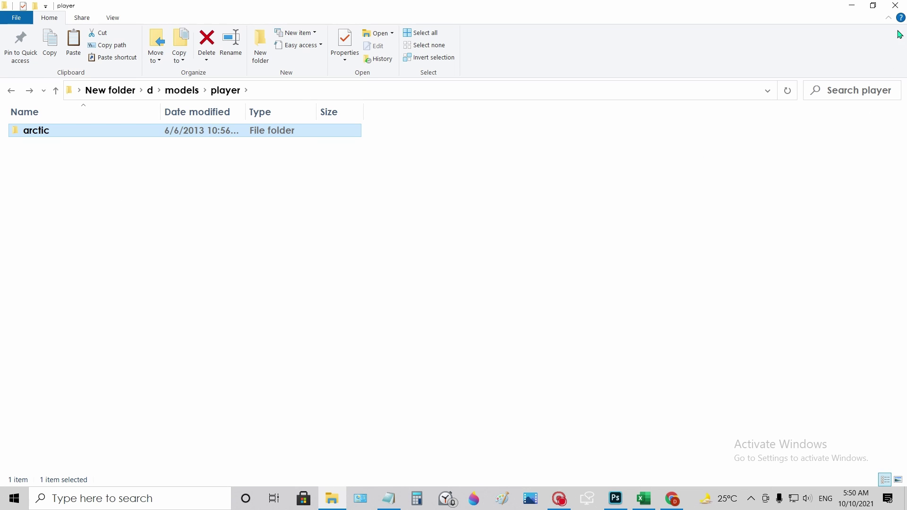
click(898, 6)
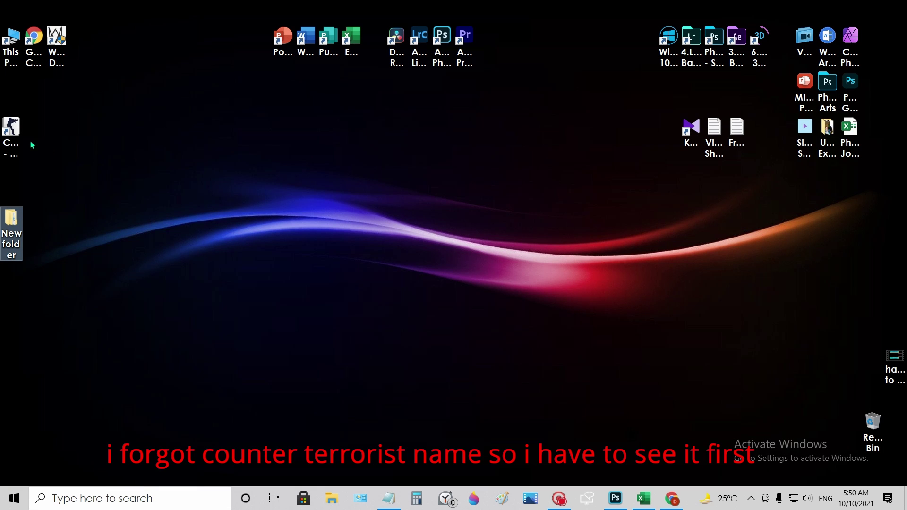
Open the CS16Launcher shortcut's file location and check the counter-terrorist folder names in cstrike, models, player, then close the window.
click(12, 134)
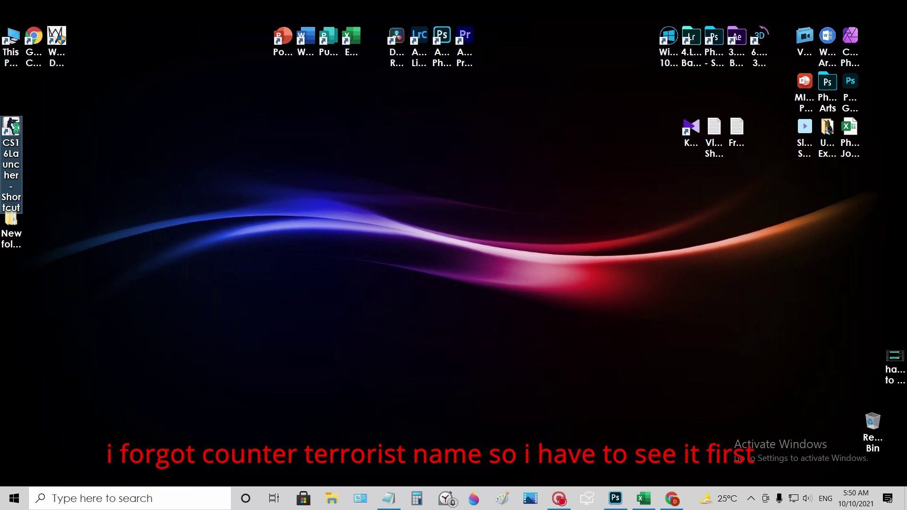
right_click(11, 131)
click(59, 153)
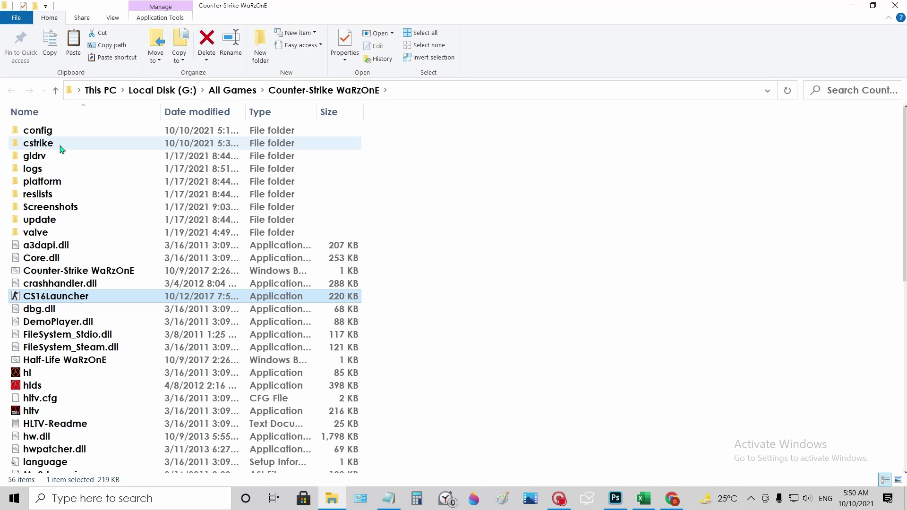
double_click(63, 146)
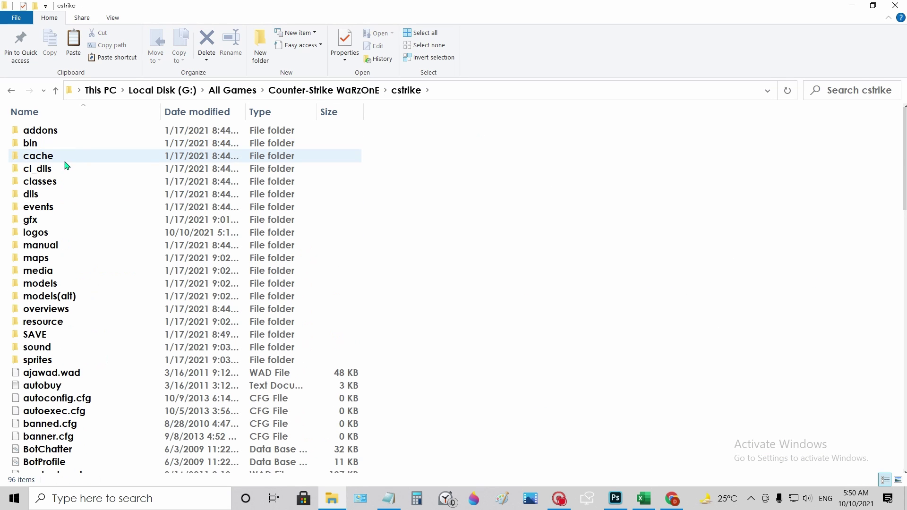
double_click(63, 283)
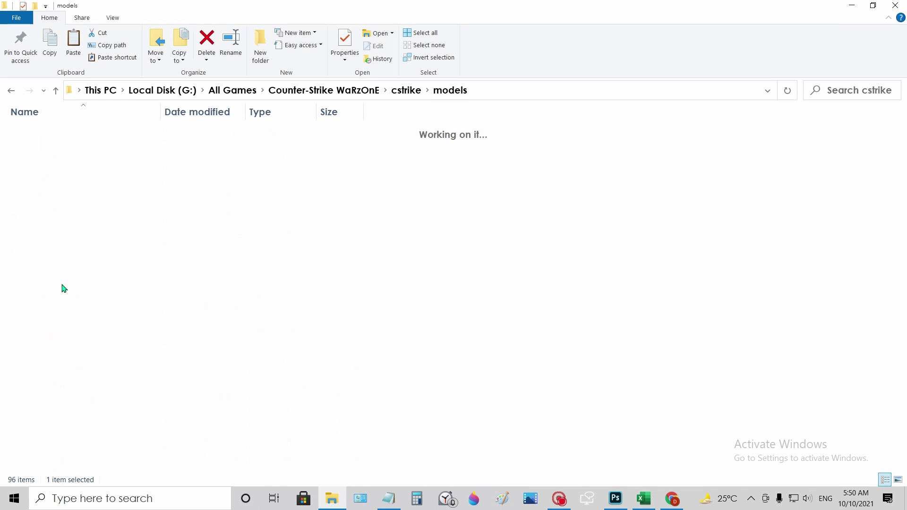
double_click(73, 196)
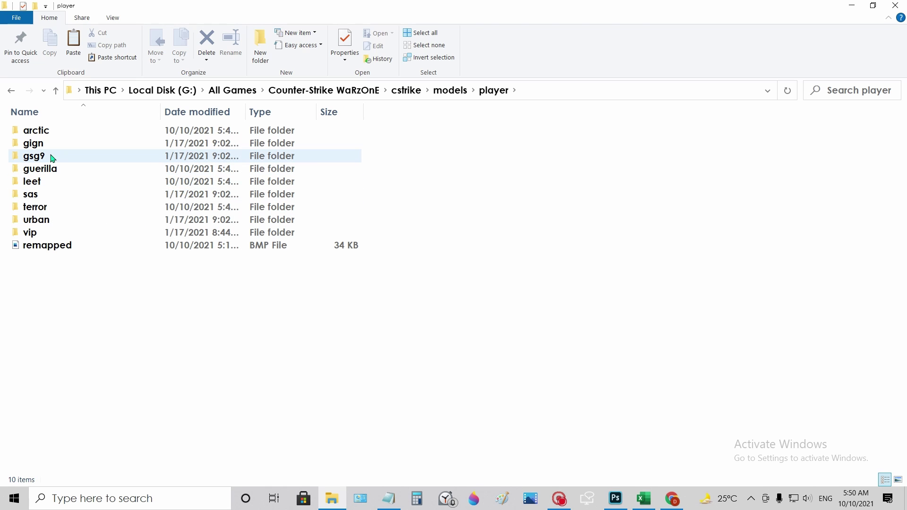
mouse_move(50, 158)
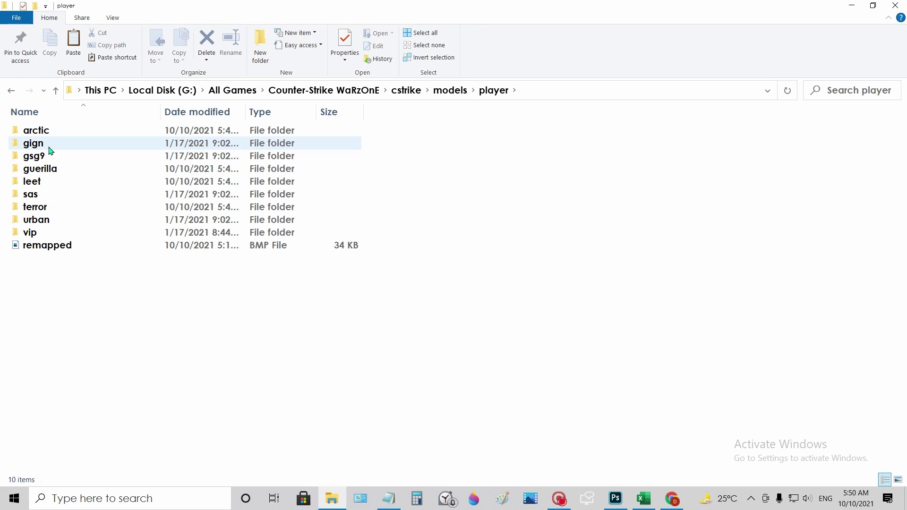
mouse_move(107, 250)
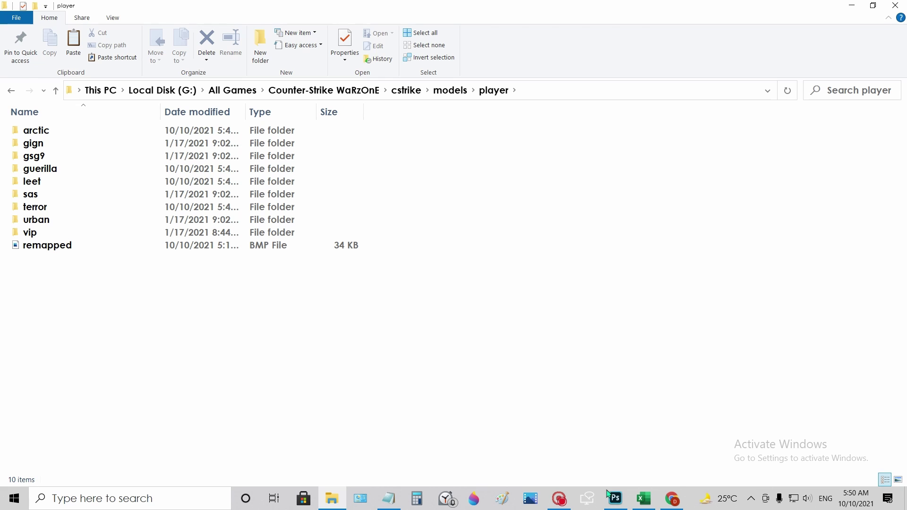
mouse_move(609, 496)
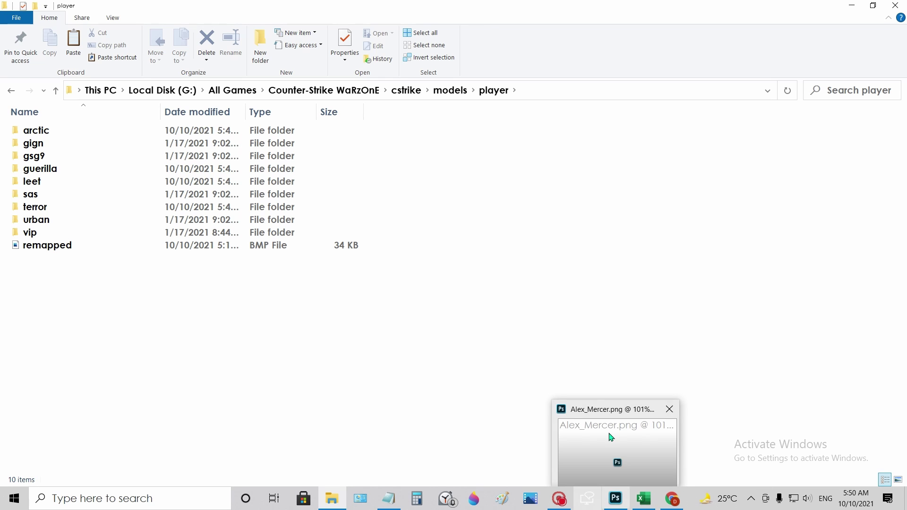
click(894, 6)
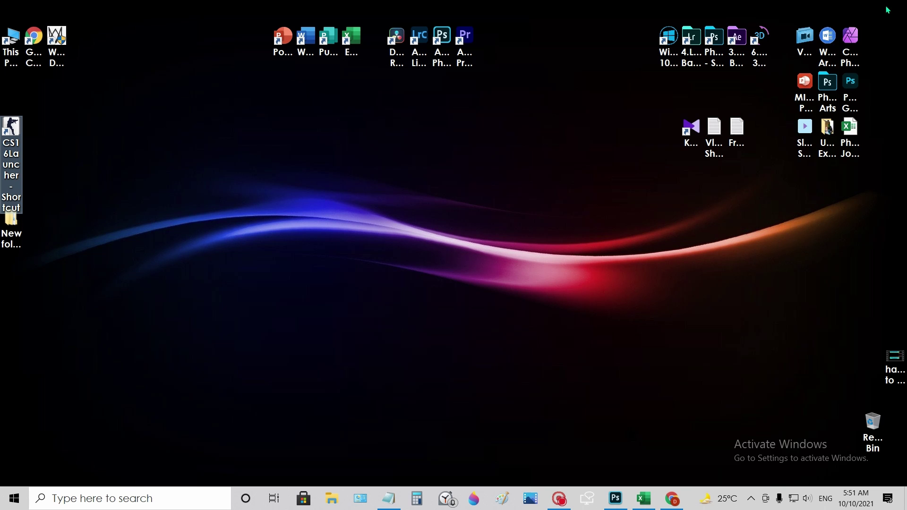
Refresh the desktop and return to the extracted Deadpool player folder through New folder, d and models.
right_click(192, 180)
click(237, 218)
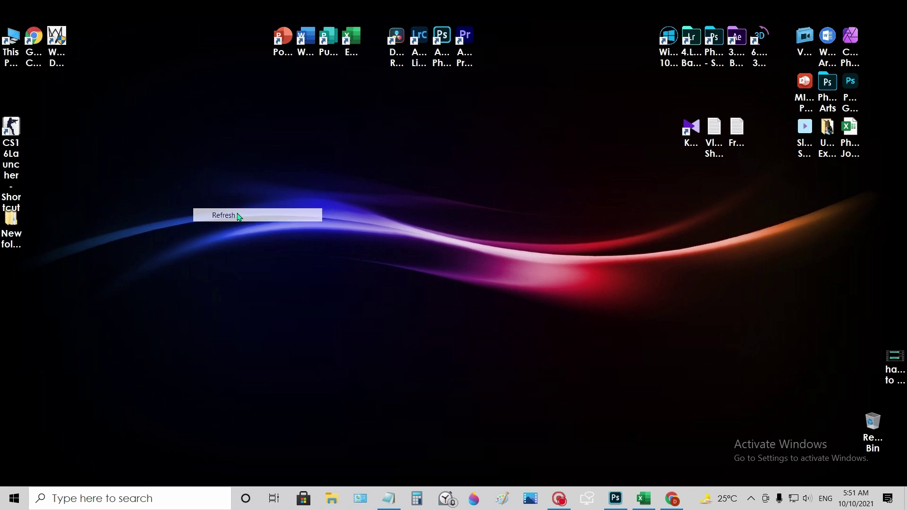
click(13, 221)
double_click(13, 222)
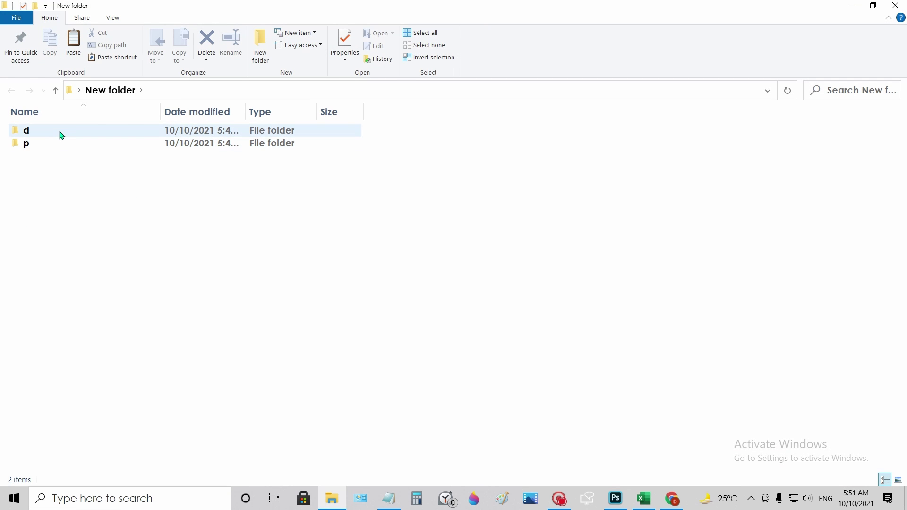
double_click(72, 132)
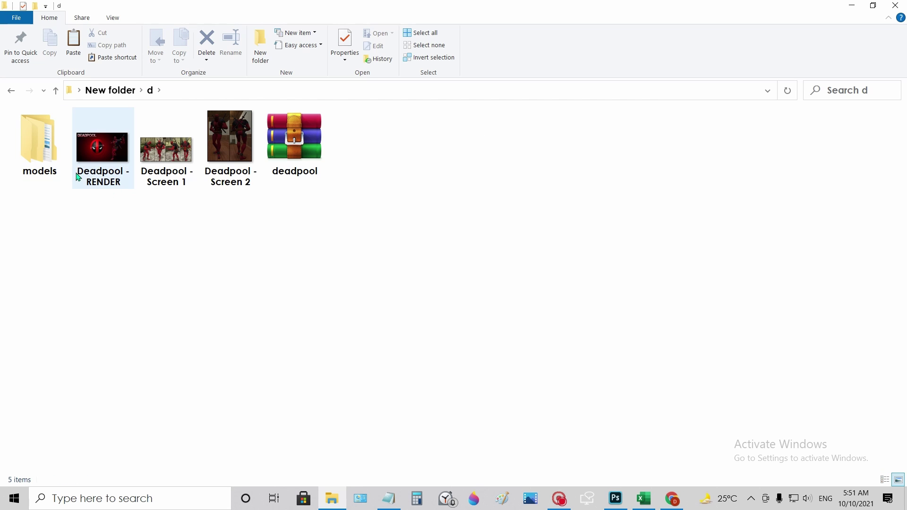
double_click(45, 150)
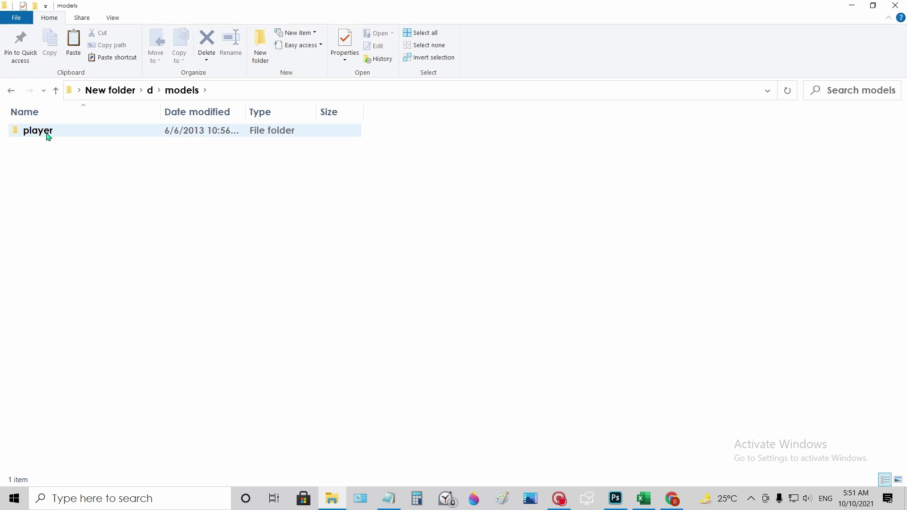
double_click(38, 131)
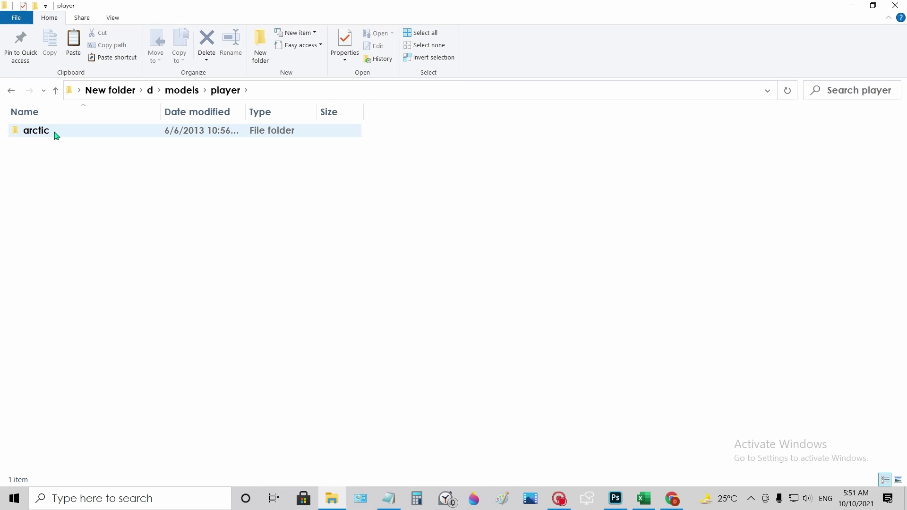
right_click(80, 134)
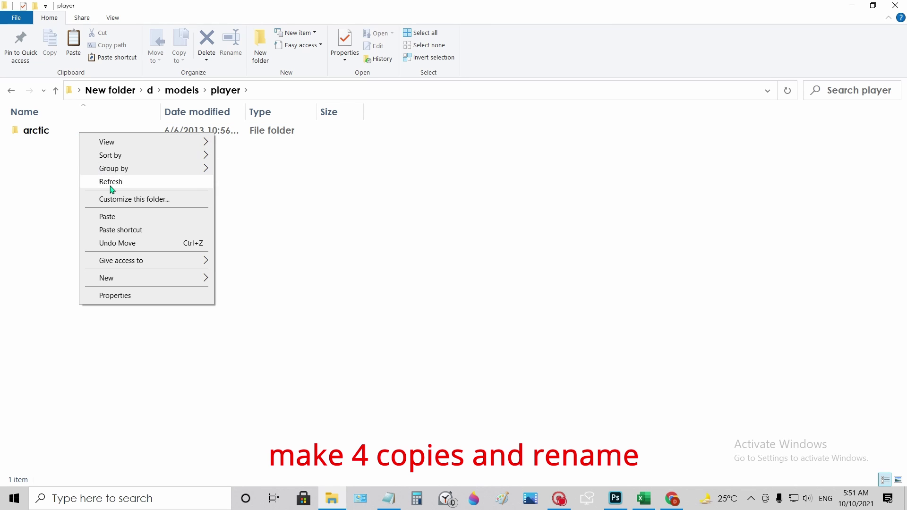
click(223, 217)
click(81, 133)
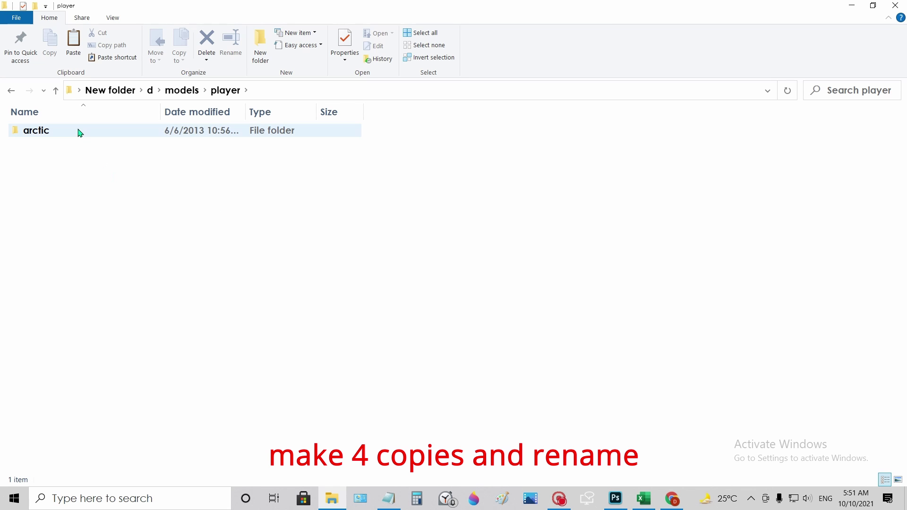
Duplicate the arctic folder inside the extracted Deadpool player folder.
click(80, 133)
right_click(95, 135)
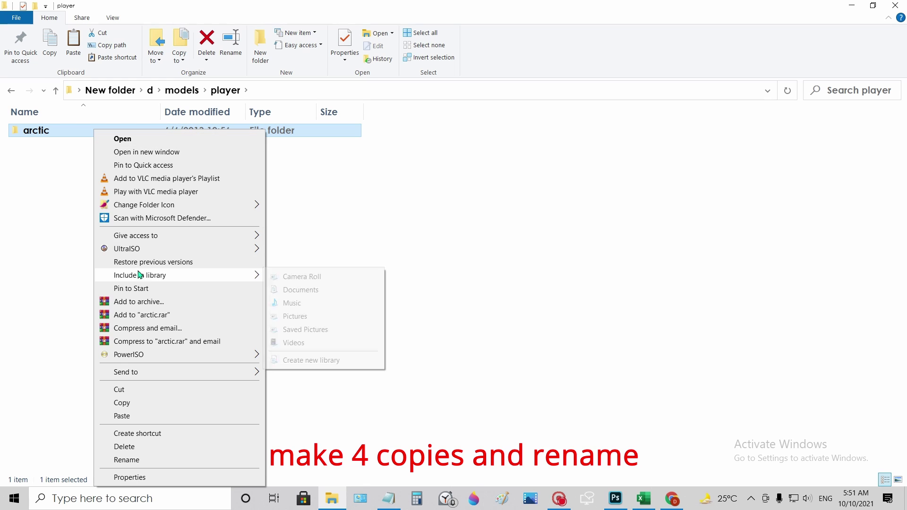
click(122, 403)
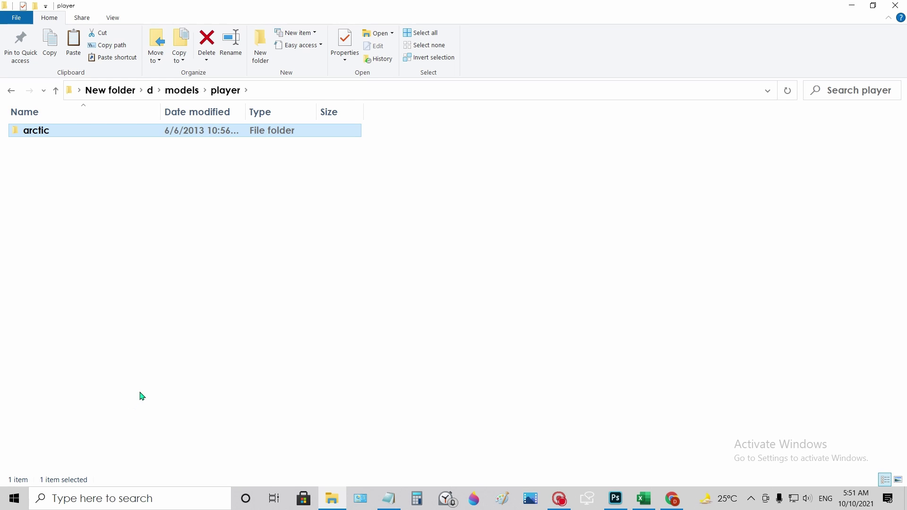
right_click(174, 235)
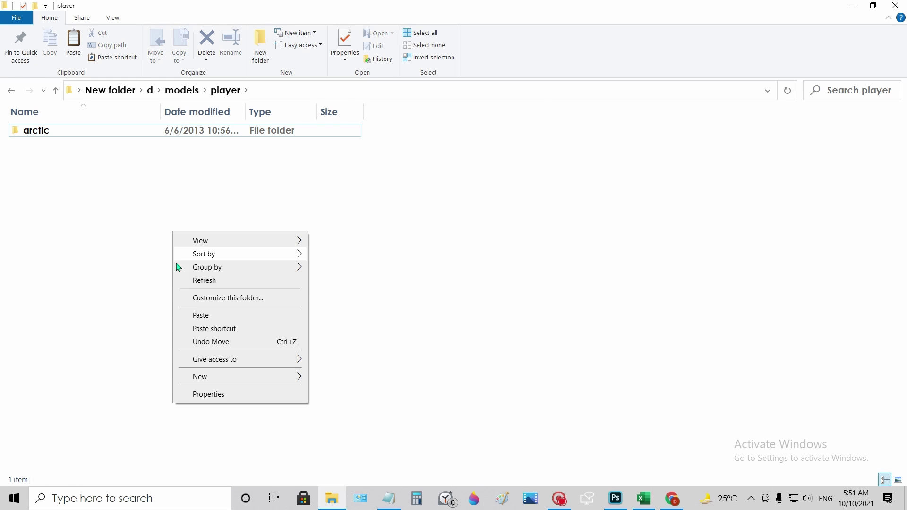
click(208, 316)
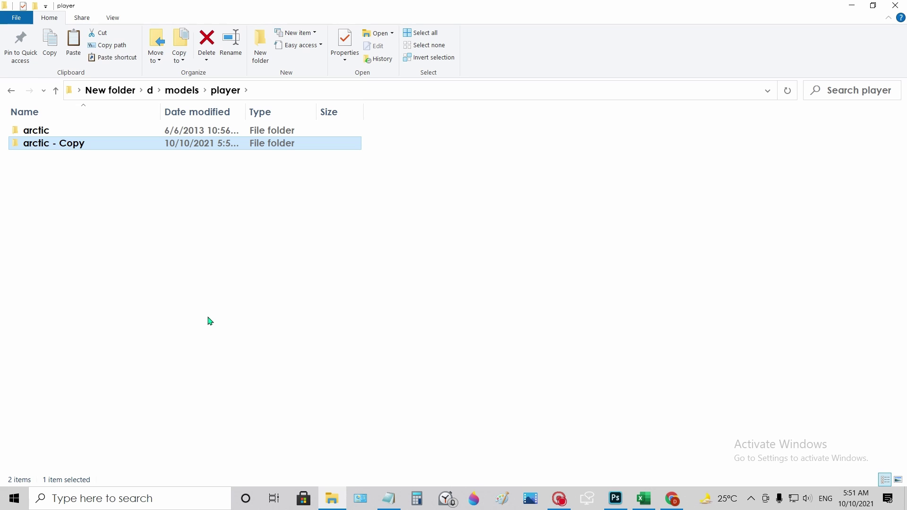
Open the arctic - Copy folder and rename arctic.mdl as sas.mdl.
double_click(71, 144)
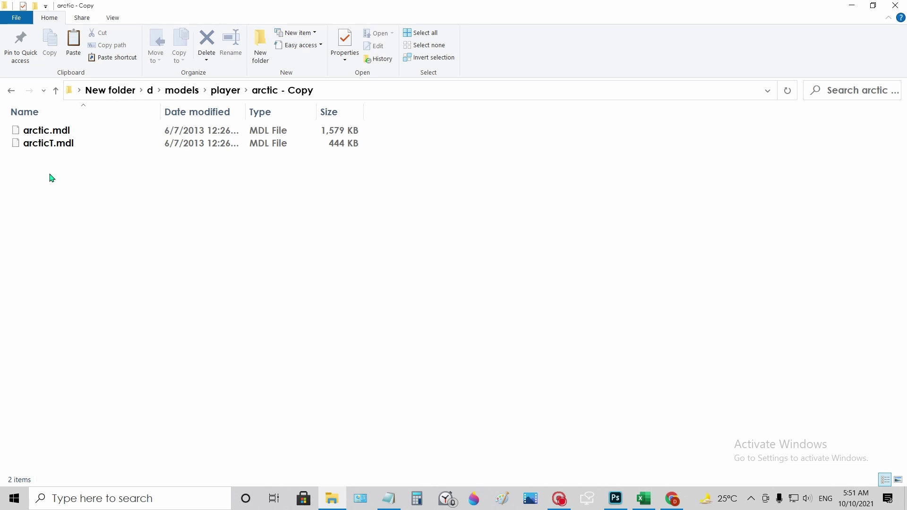
click(35, 133)
right_click(34, 131)
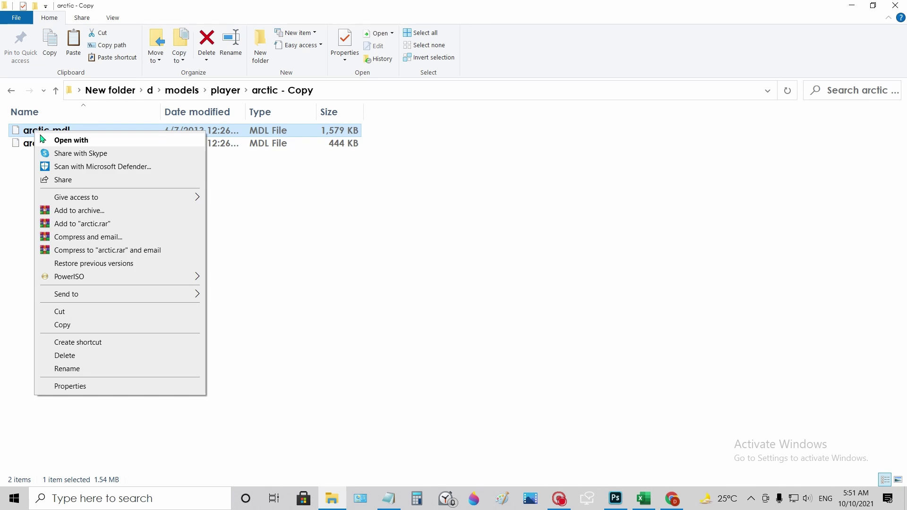
click(83, 370)
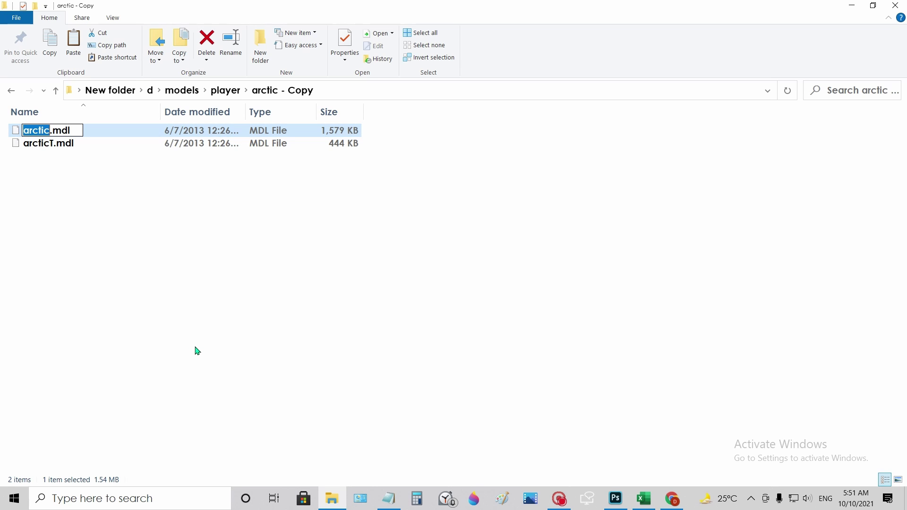
text(sas)
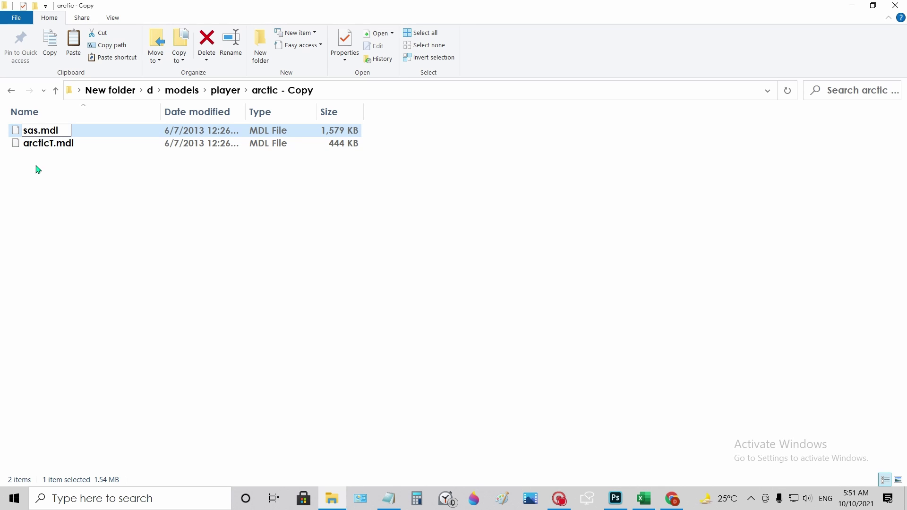
Rename arcticT.mdl as sasT.mdl, replacing only the arctic part of the name and keeping the T.
click(47, 147)
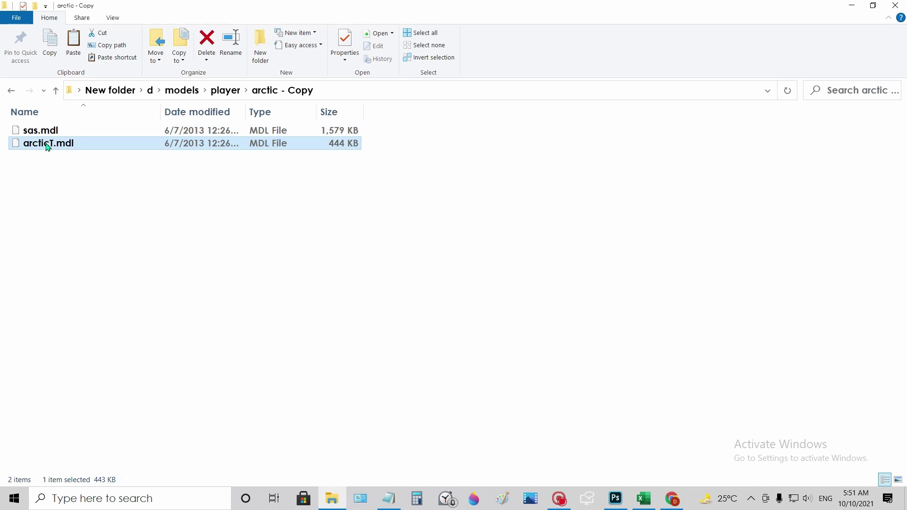
right_click(47, 147)
click(103, 383)
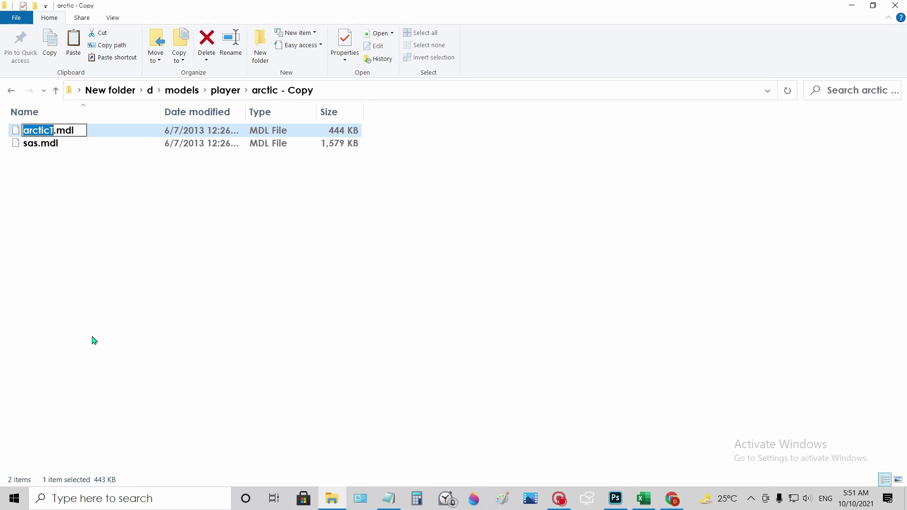
click(48, 130)
drag(48, 130, 16, 130)
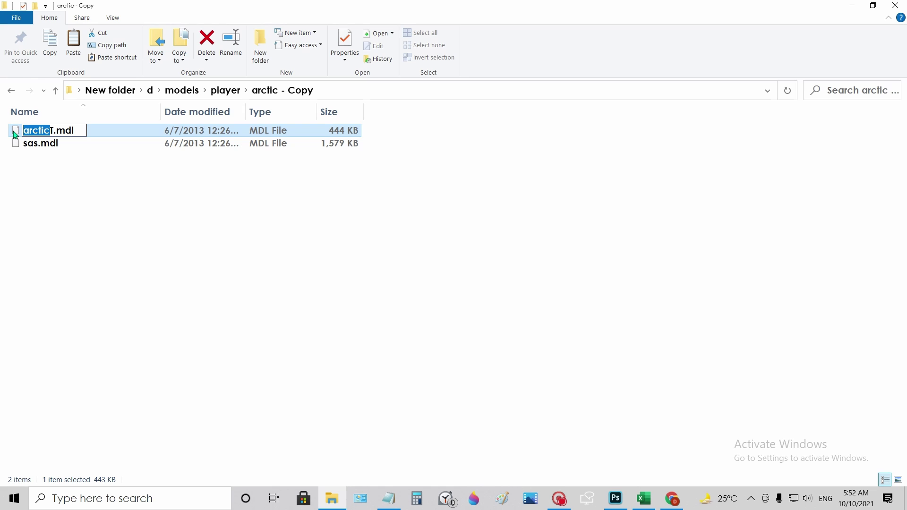
text(sas)
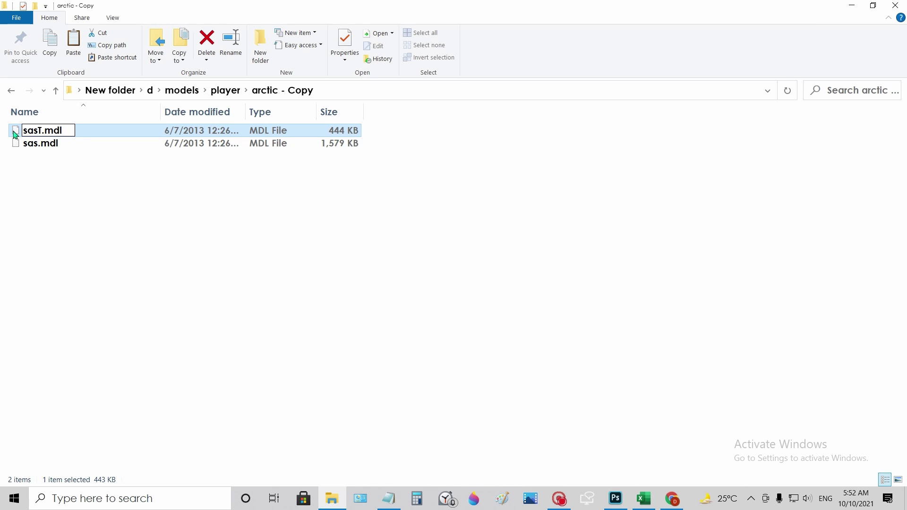
click(105, 201)
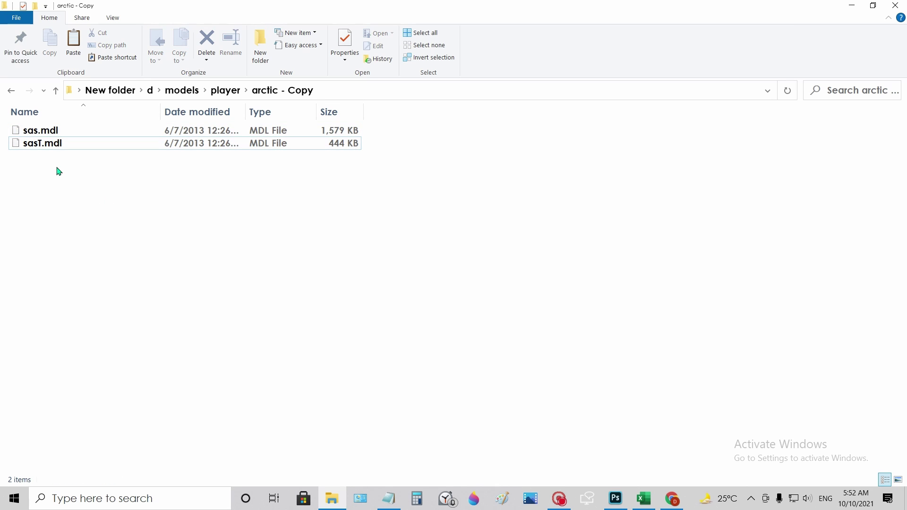
Return to the player folder and rename the arctic - Copy folder as sas.
click(11, 91)
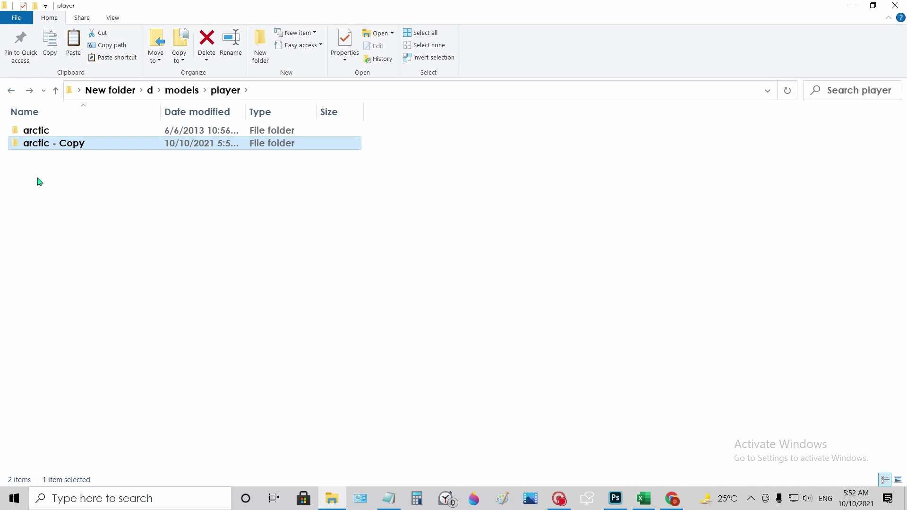
right_click(62, 147)
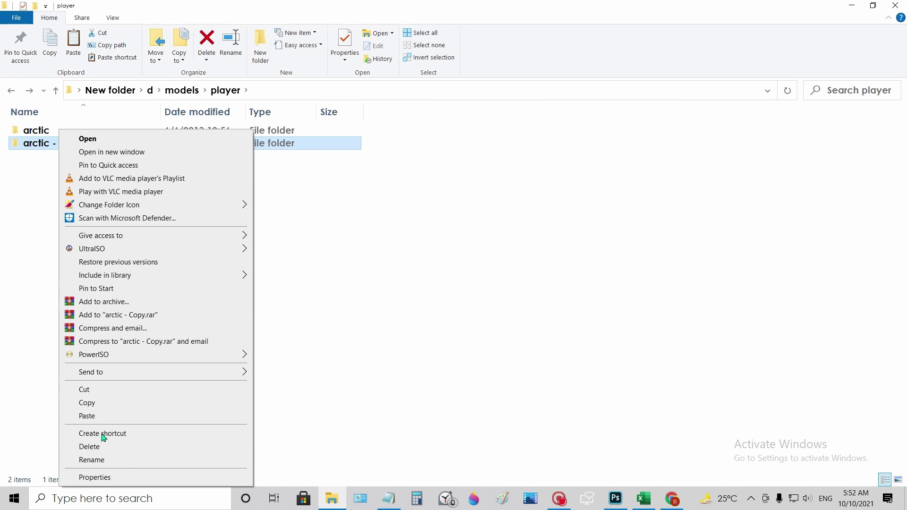
click(103, 461)
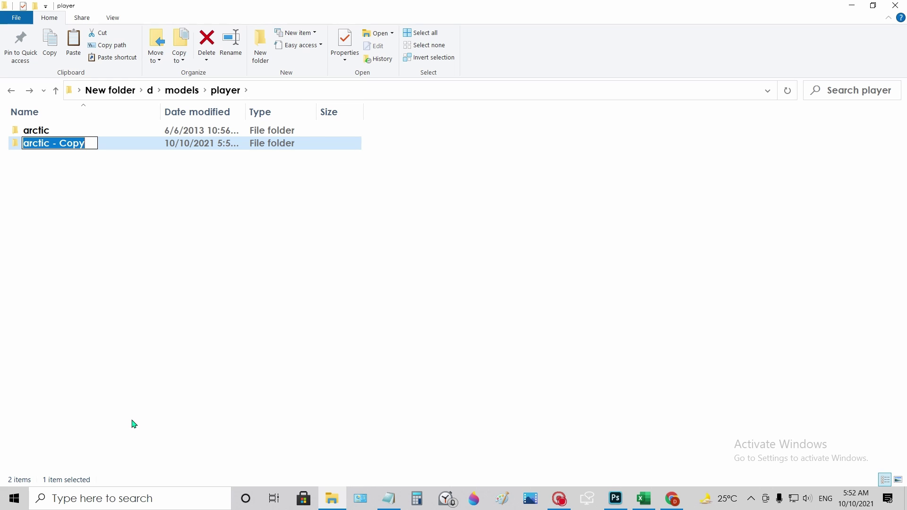
text(sas)
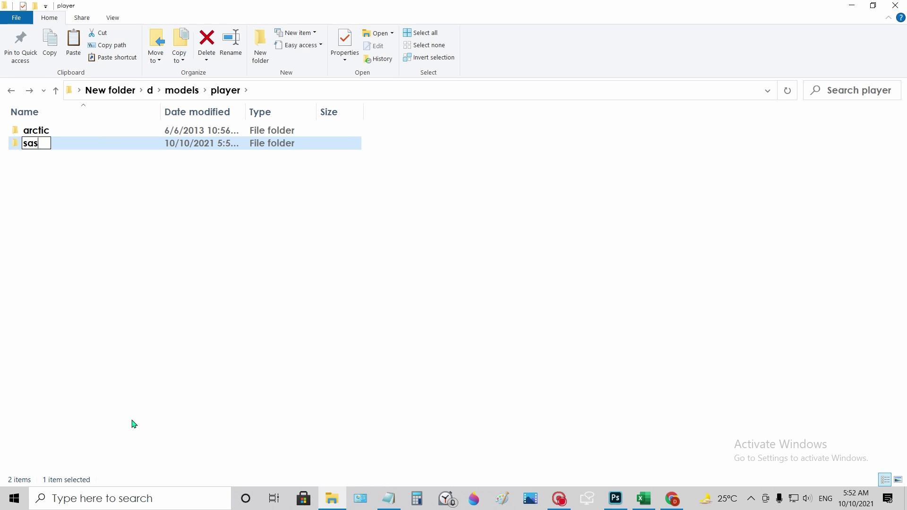
key(Return)
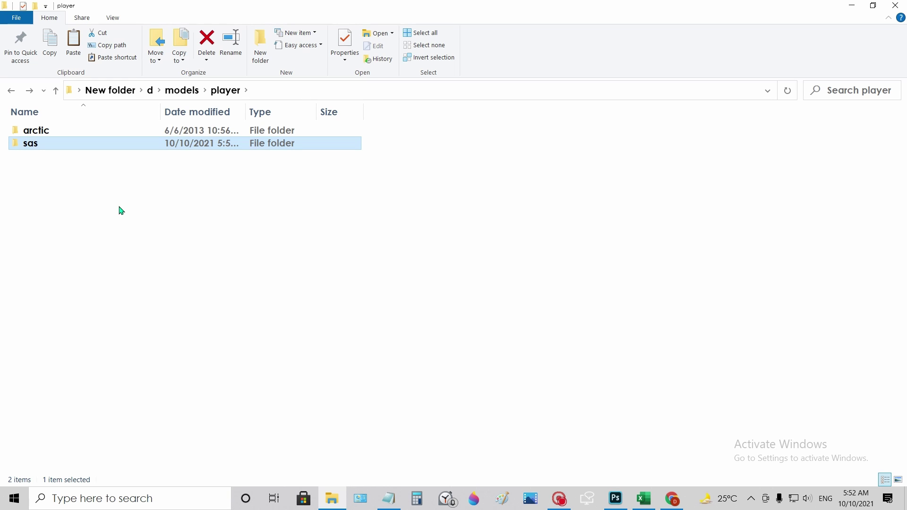
click(120, 209)
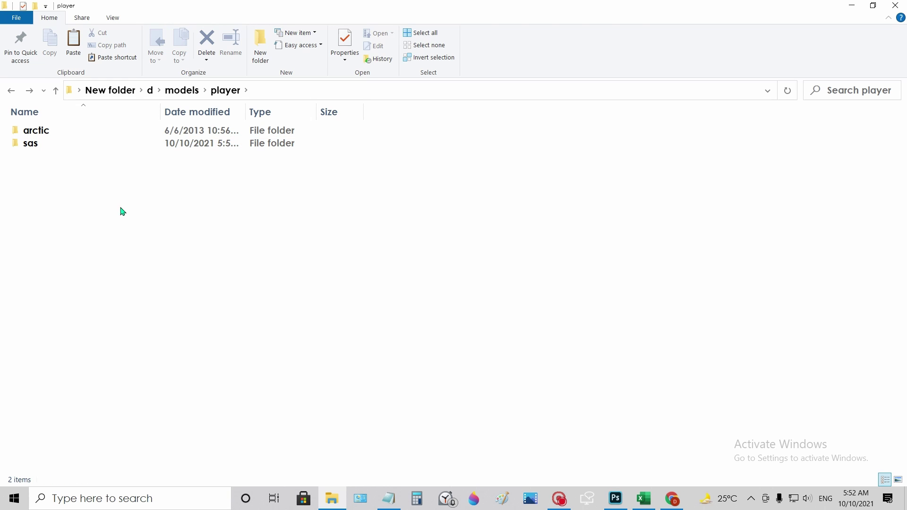
Make another copy of the arctic folder in the player folder, alongside sas.
click(43, 134)
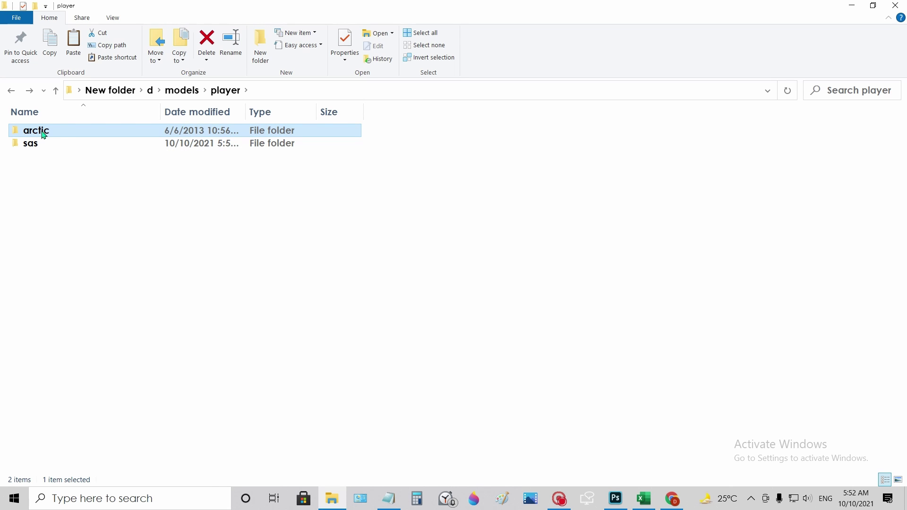
right_click(43, 135)
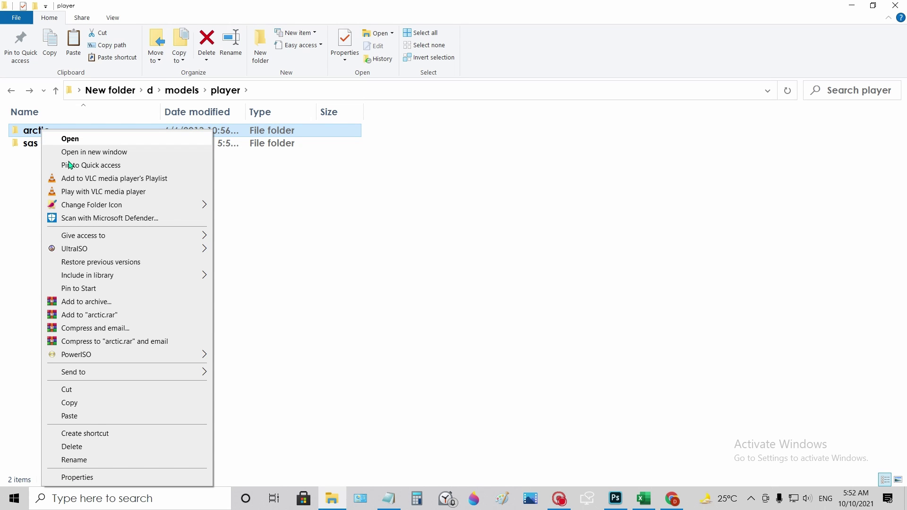
click(98, 405)
right_click(219, 262)
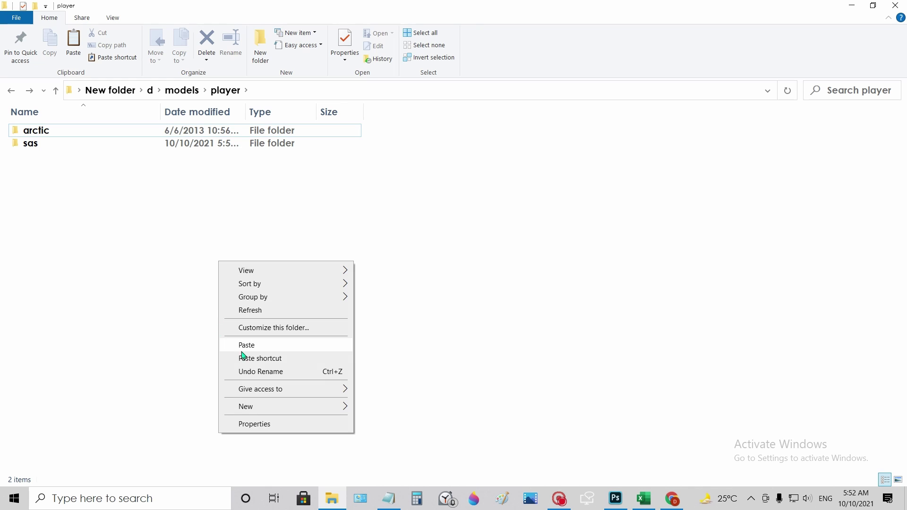
click(260, 346)
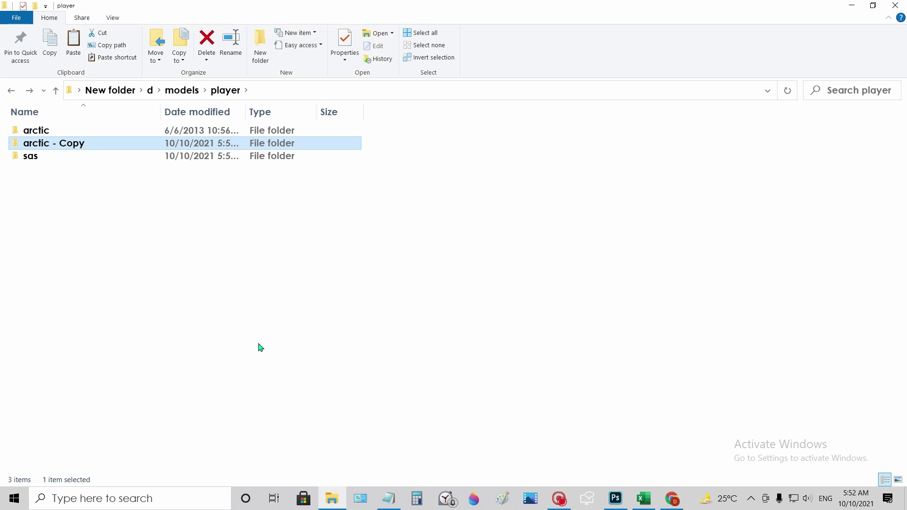
Open the new arctic - Copy folder and rename arctic.mdl as urban.mdl.
double_click(91, 146)
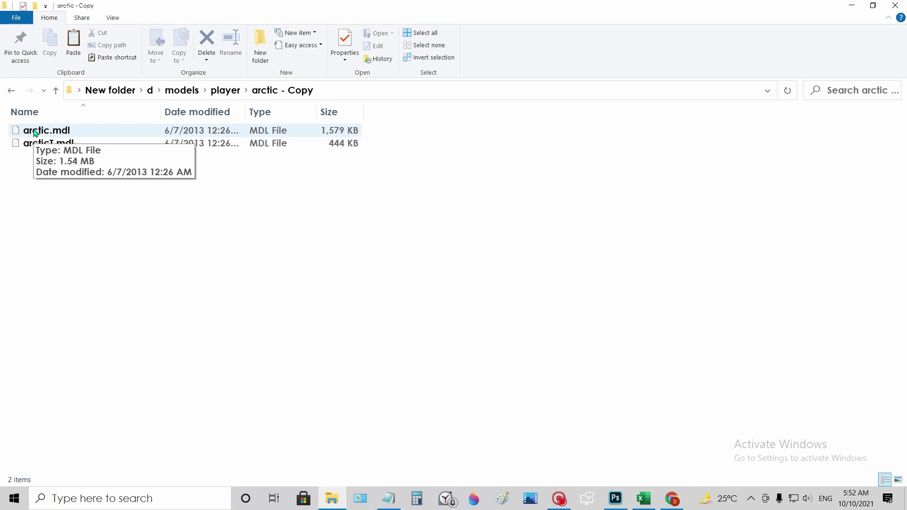
click(35, 133)
right_click(36, 133)
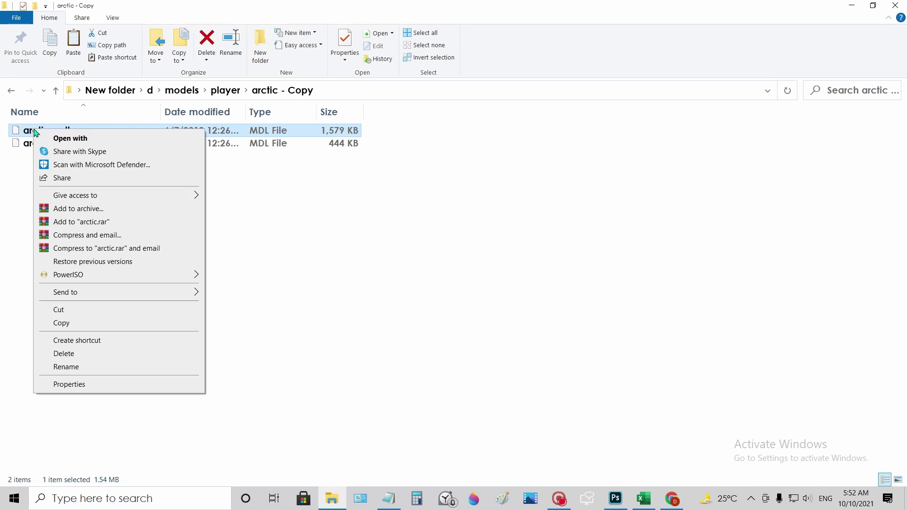
click(76, 367)
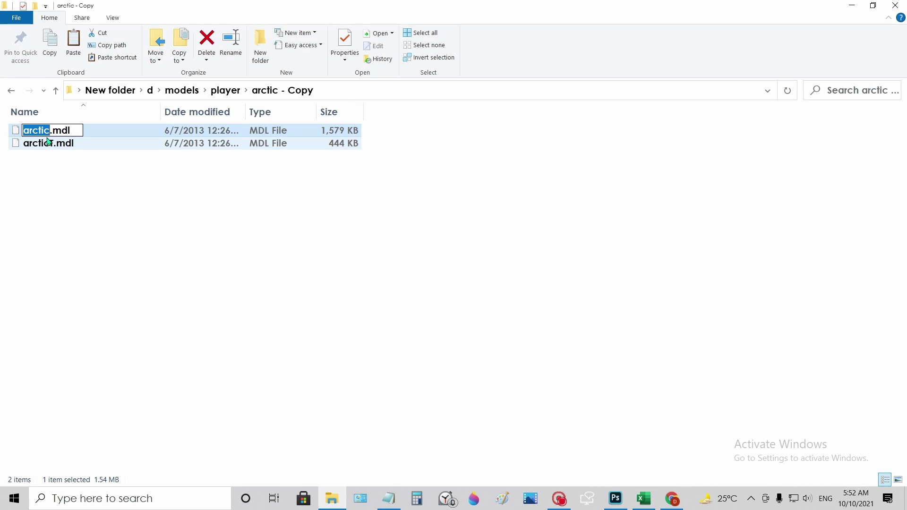
text(urba)
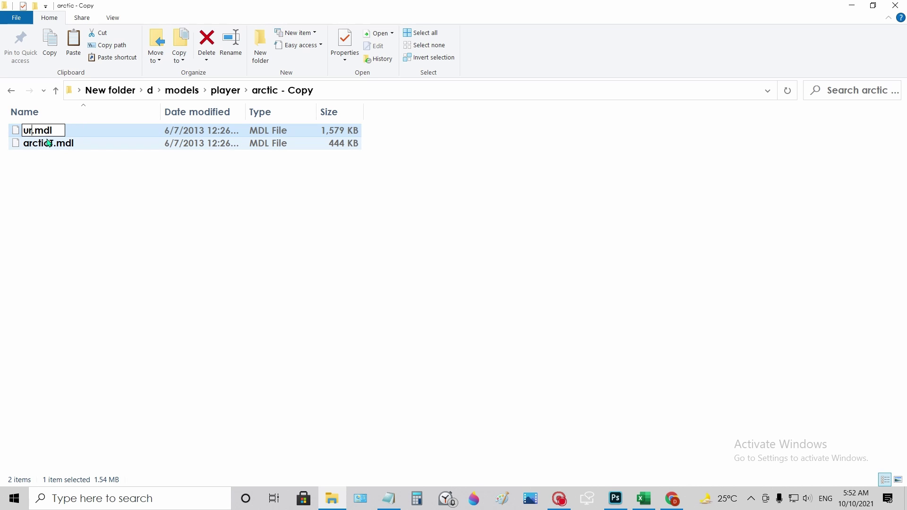
text(n)
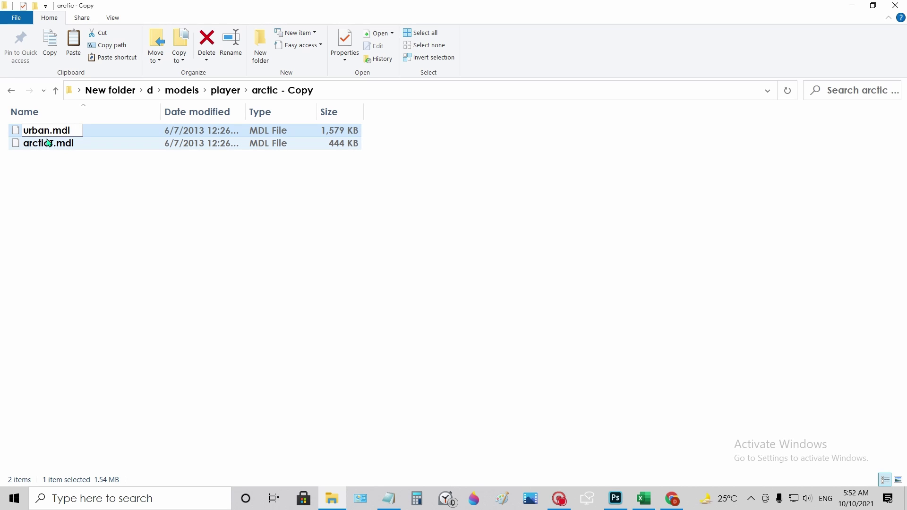
key(Return)
click(55, 189)
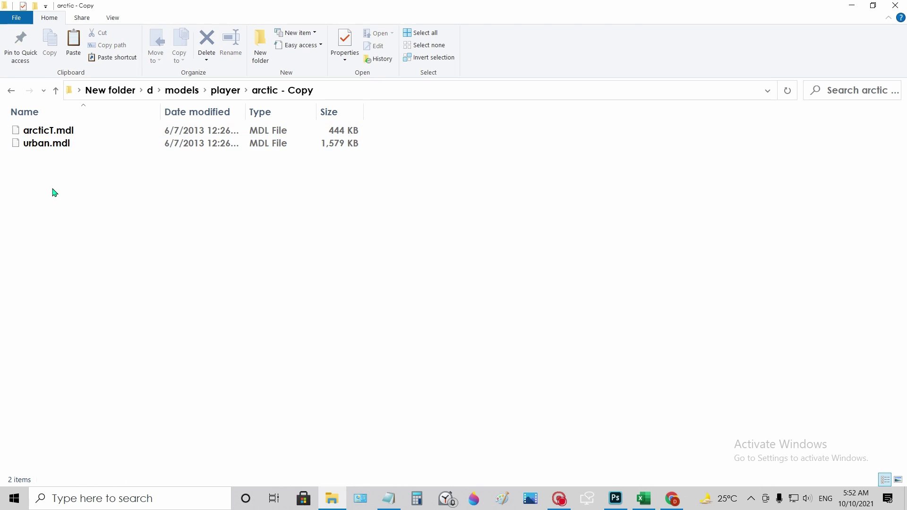
right_click(46, 127)
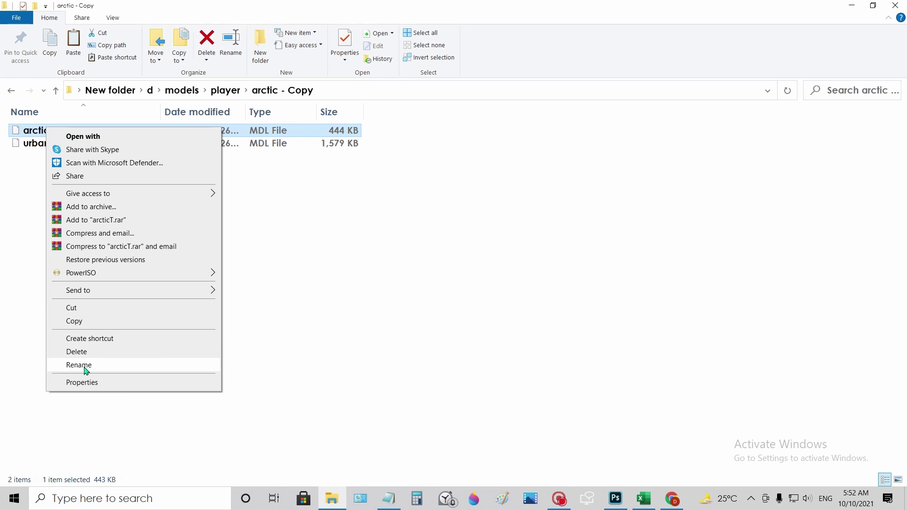
click(78, 365)
click(50, 130)
key(BackSpace)
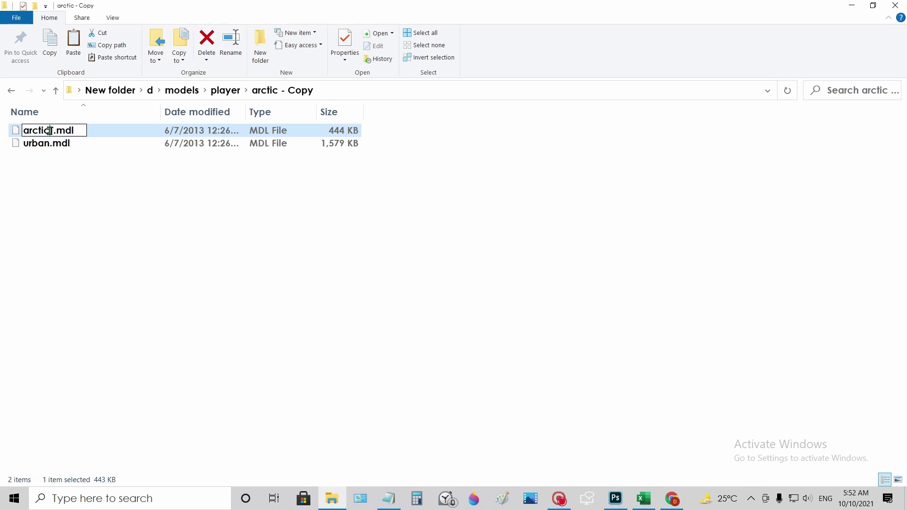
key(ctrl+z)
click(60, 200)
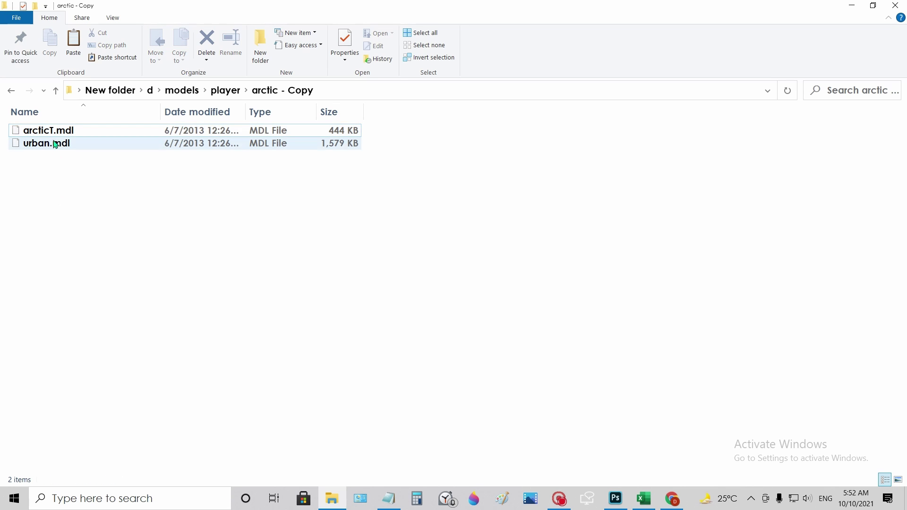
Rename arcticT.mdl as urbanT.mdl, replacing only the arctic part of the name and keeping the T.
right_click(49, 129)
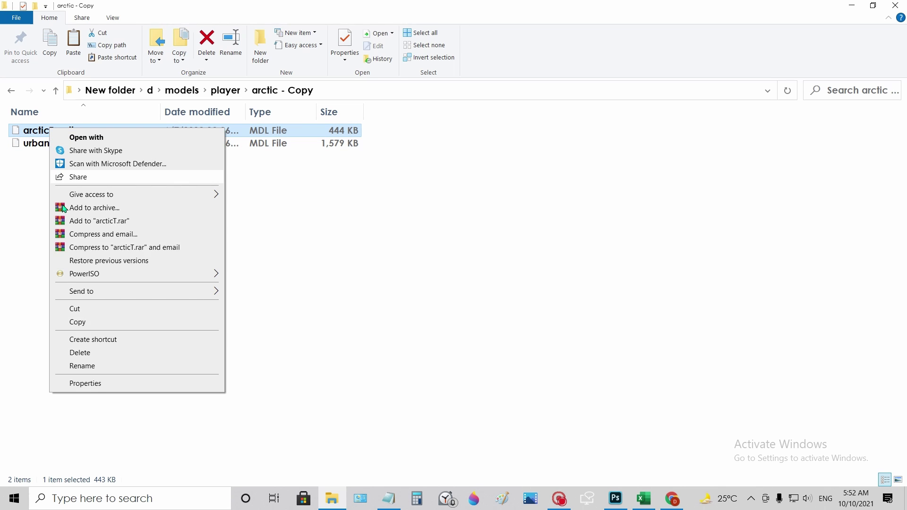
click(87, 366)
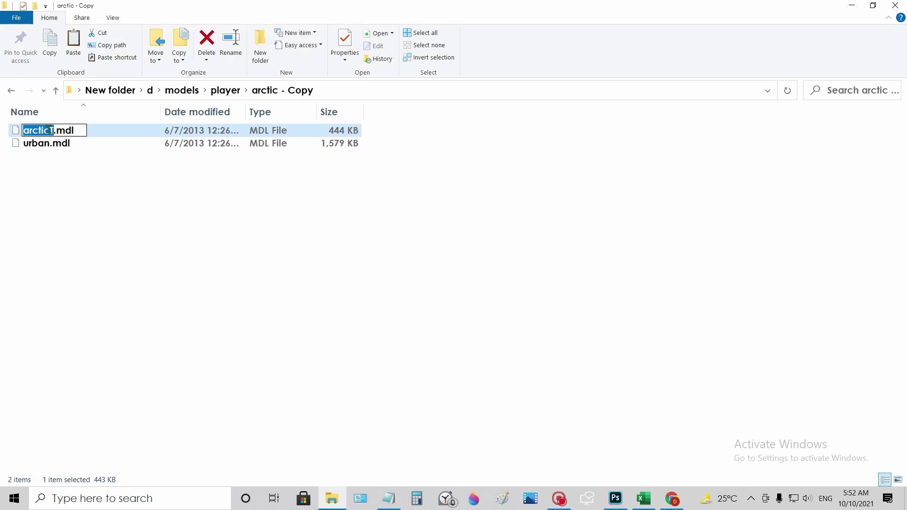
drag(51, 130, 14, 132)
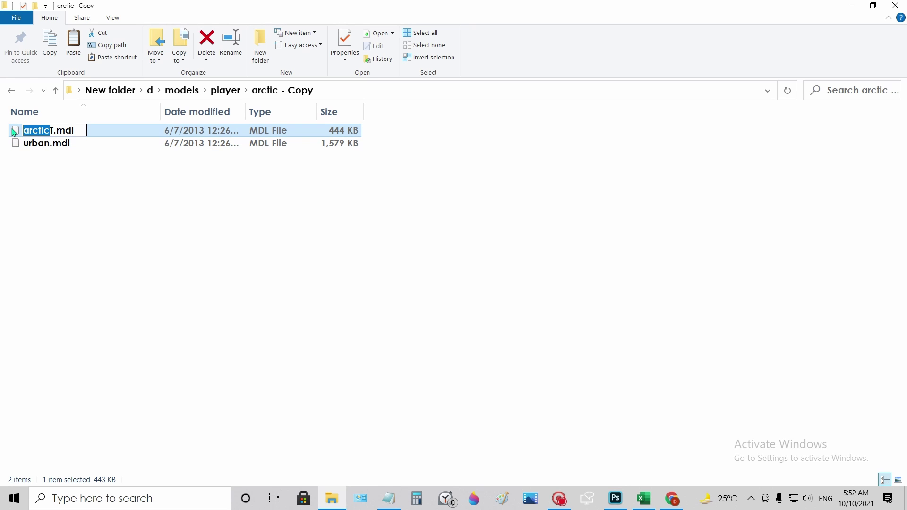
text(urban)
key(Return)
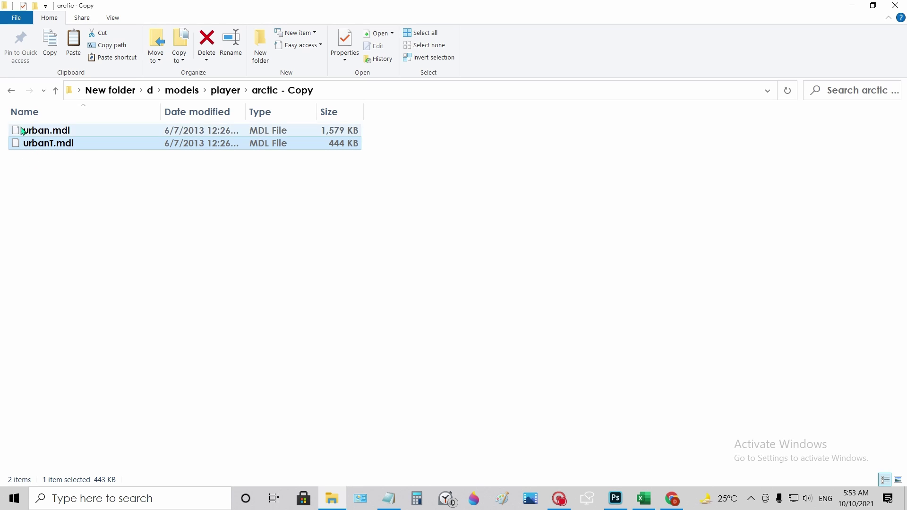
Return to the player folder and rename the arctic - Copy folder as urban.
click(12, 91)
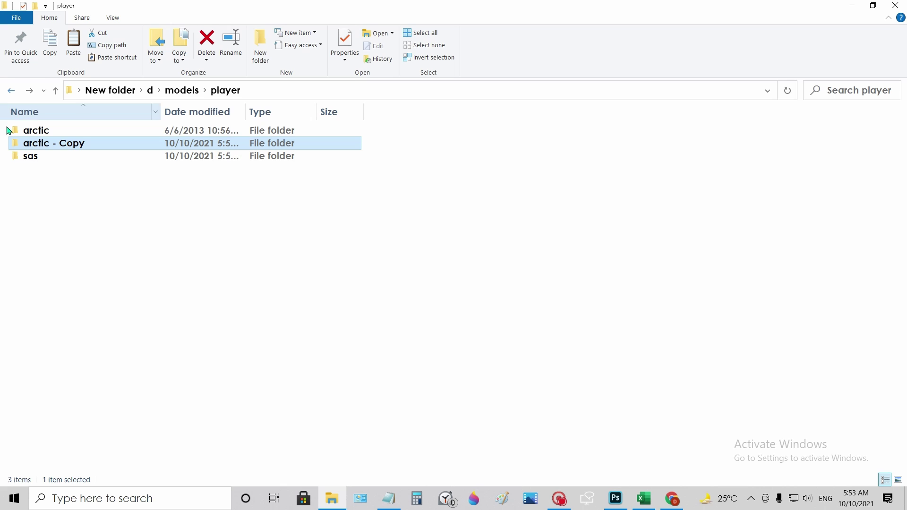
right_click(62, 145)
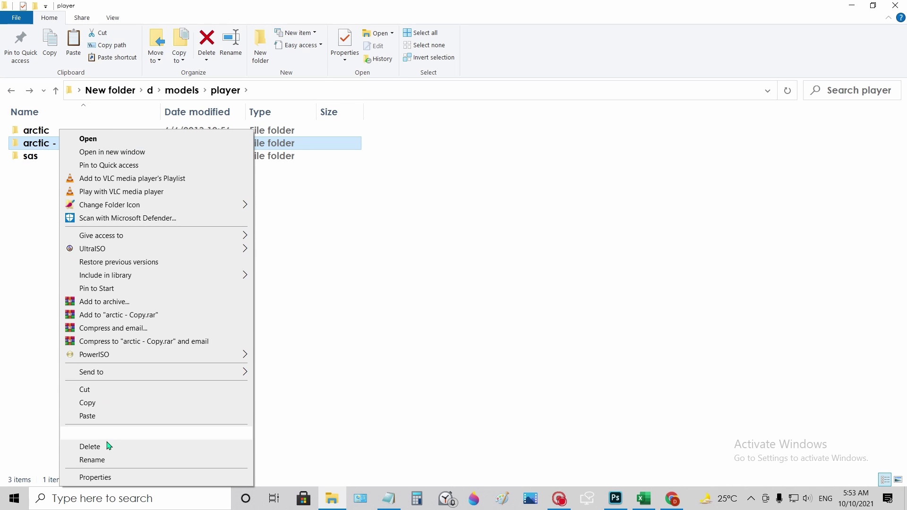
click(106, 460)
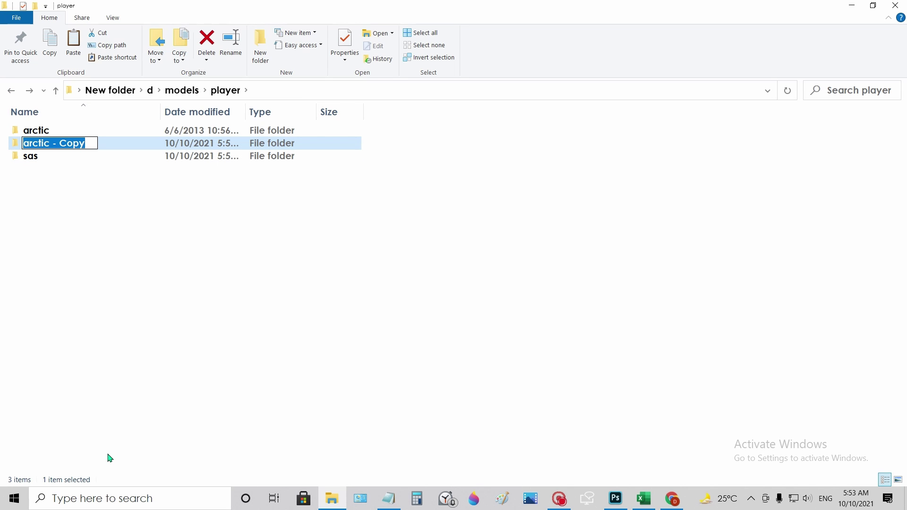
text(ur)
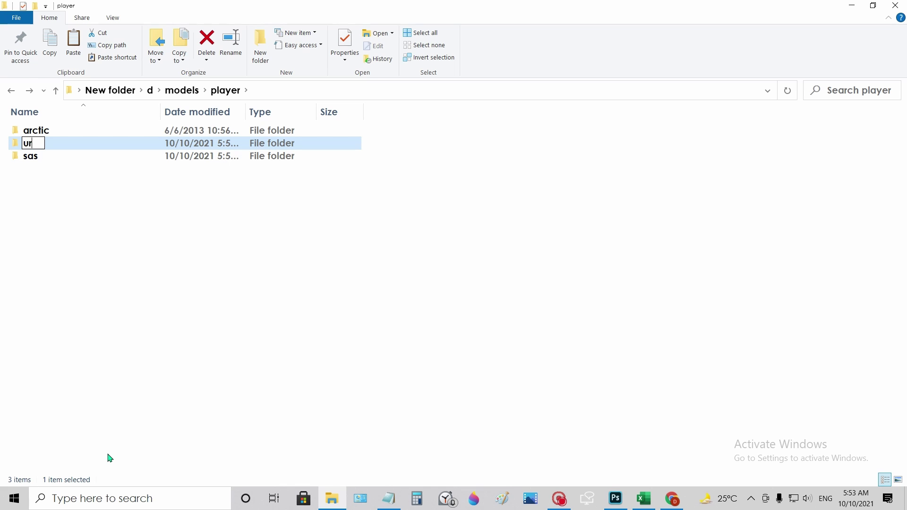
text(ban)
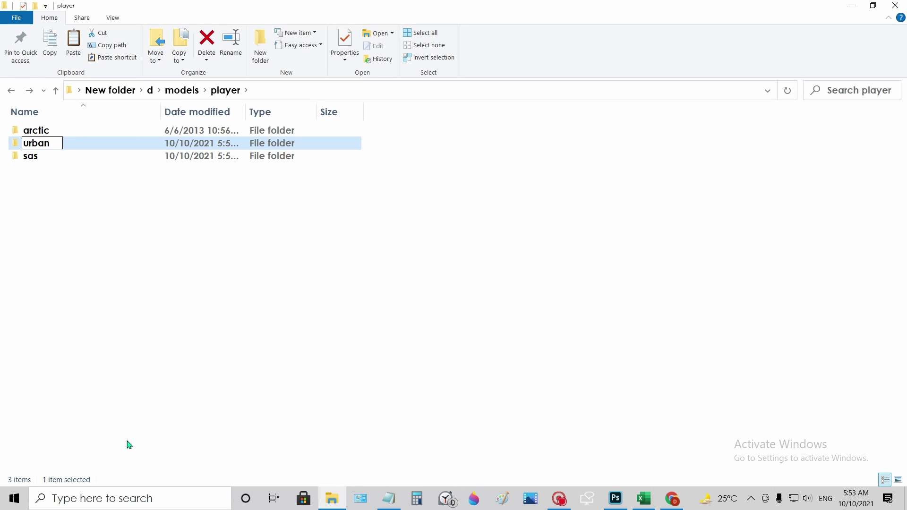
click(180, 348)
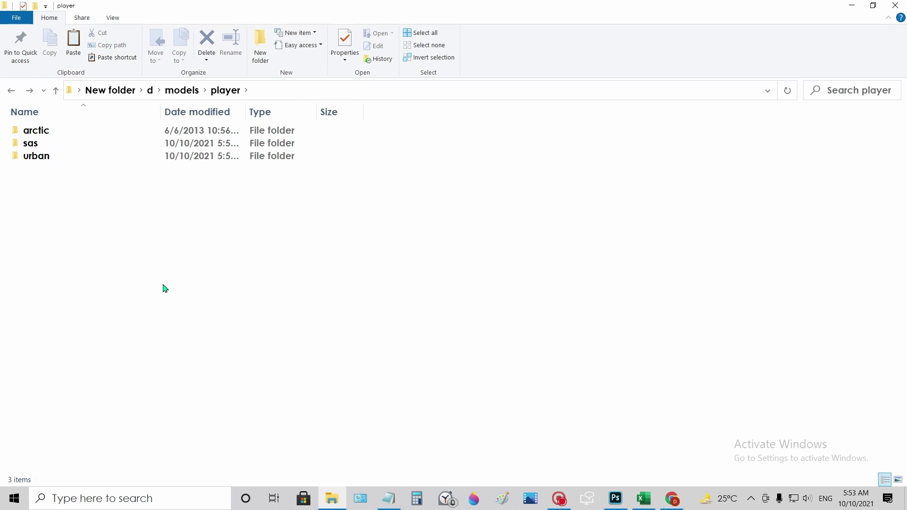
Open the original arctic folder and rename arctic.mdl as gign.mdl.
mouse_move(49, 135)
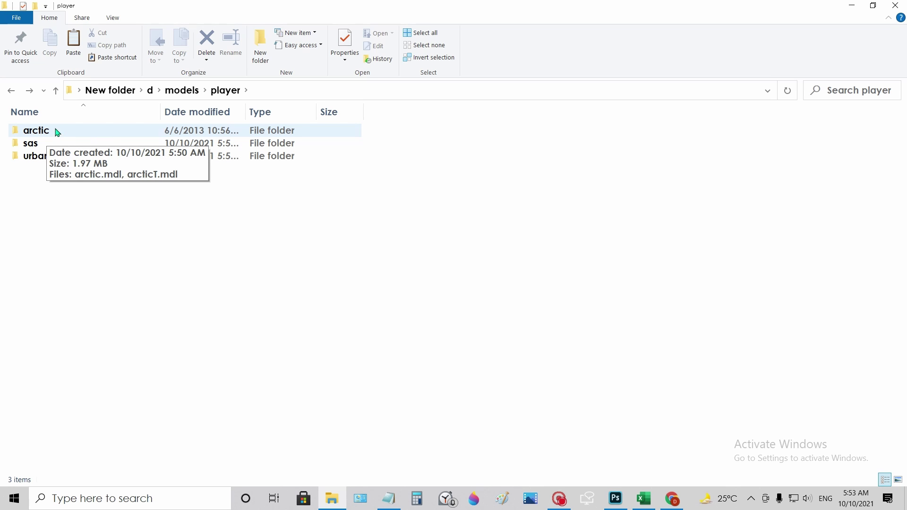
double_click(57, 133)
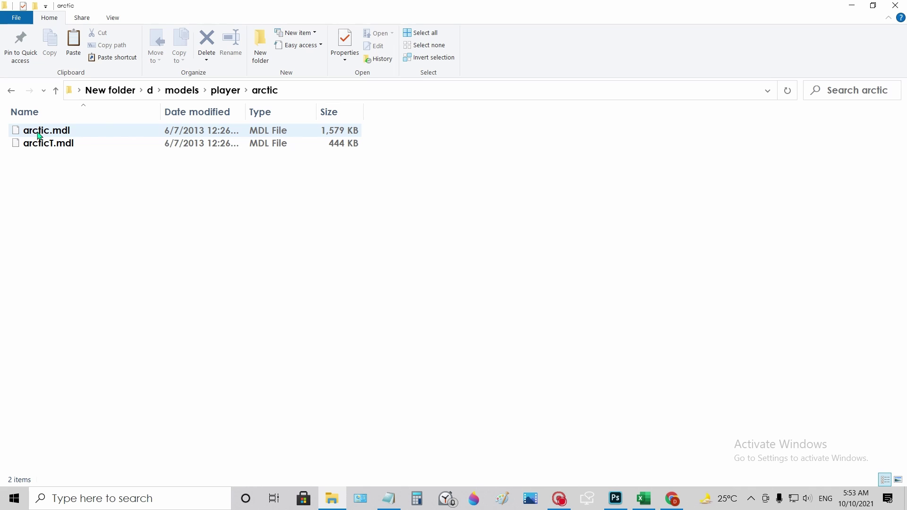
click(40, 136)
right_click(39, 136)
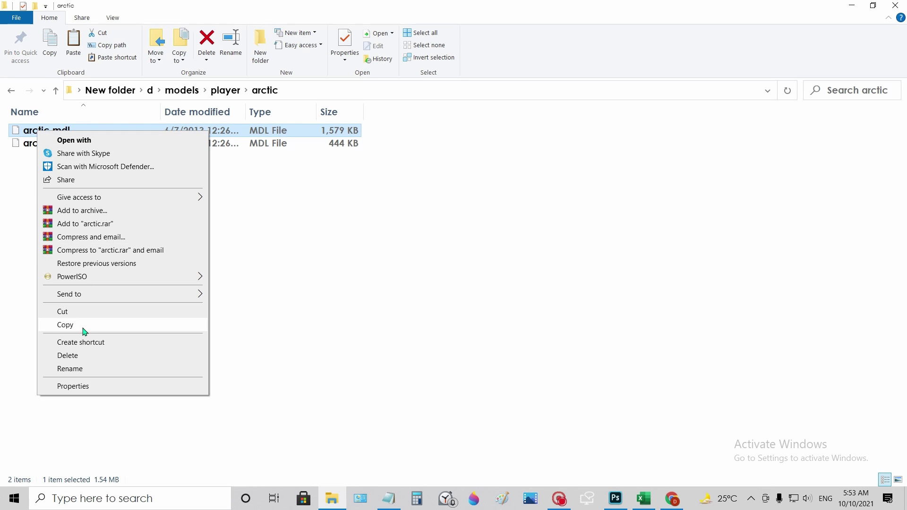
click(87, 371)
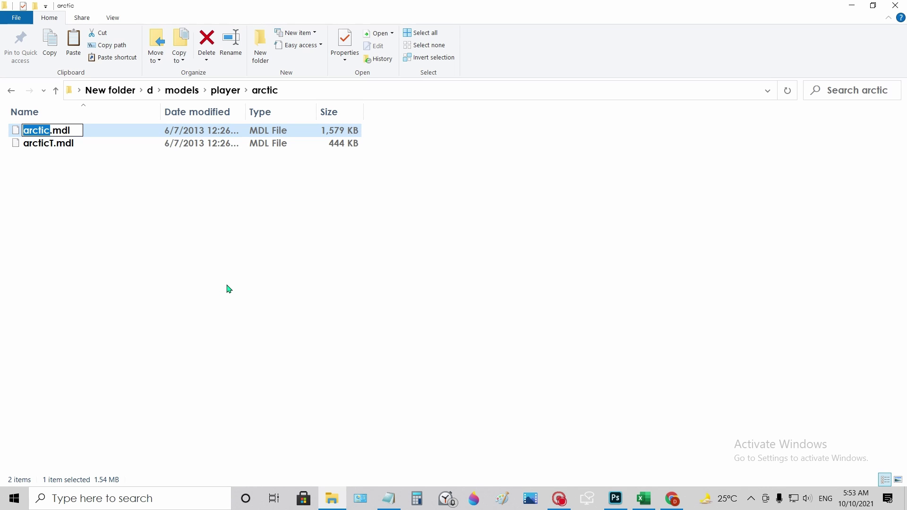
text(gign)
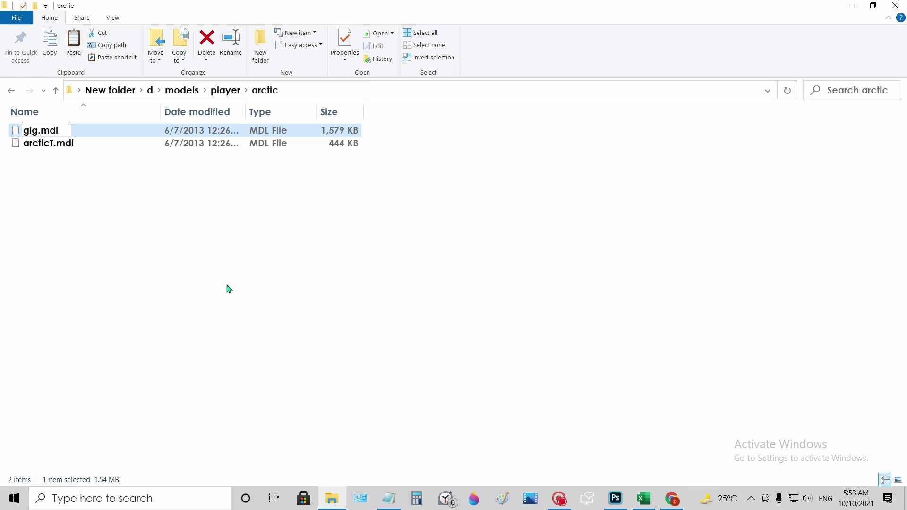
key(Return)
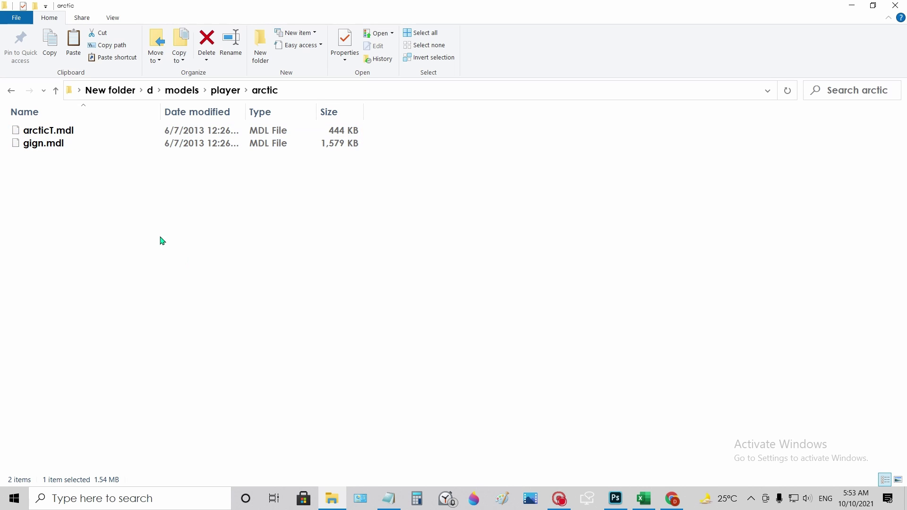
Rename arcticT.mdl in the arctic folder as gignT.mdl, keeping the T at the end of the name.
click(155, 234)
click(38, 131)
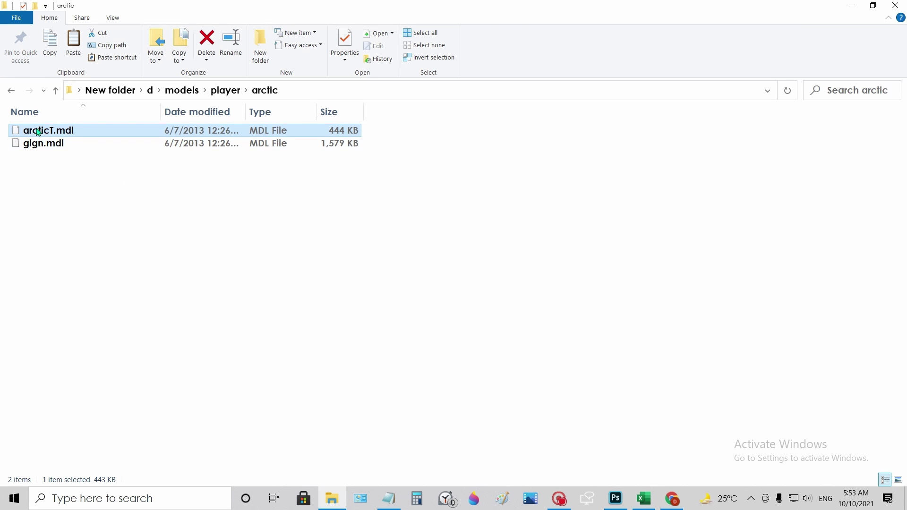
right_click(38, 131)
click(83, 368)
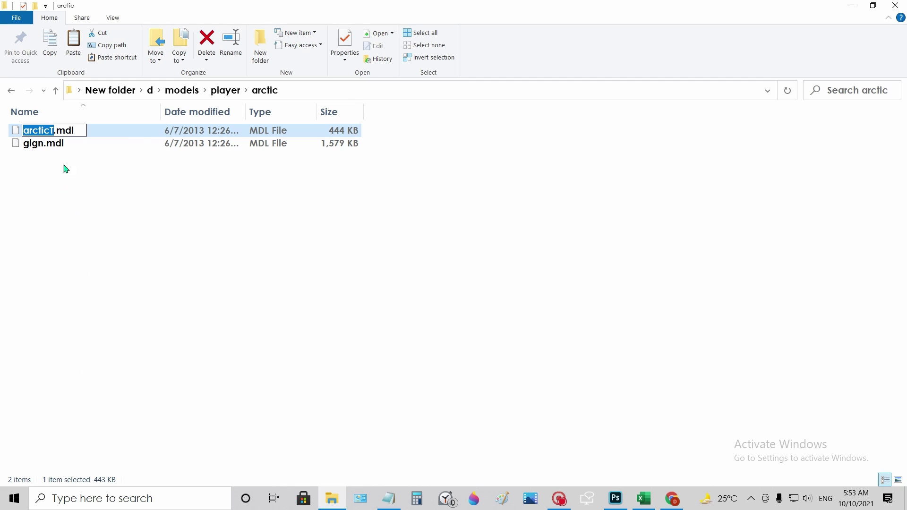
drag(50, 130, 16, 135)
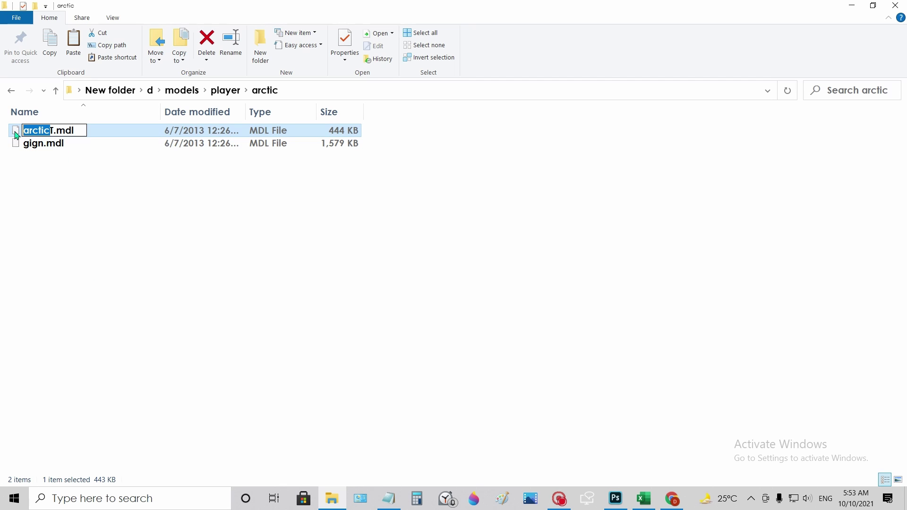
text(gign)
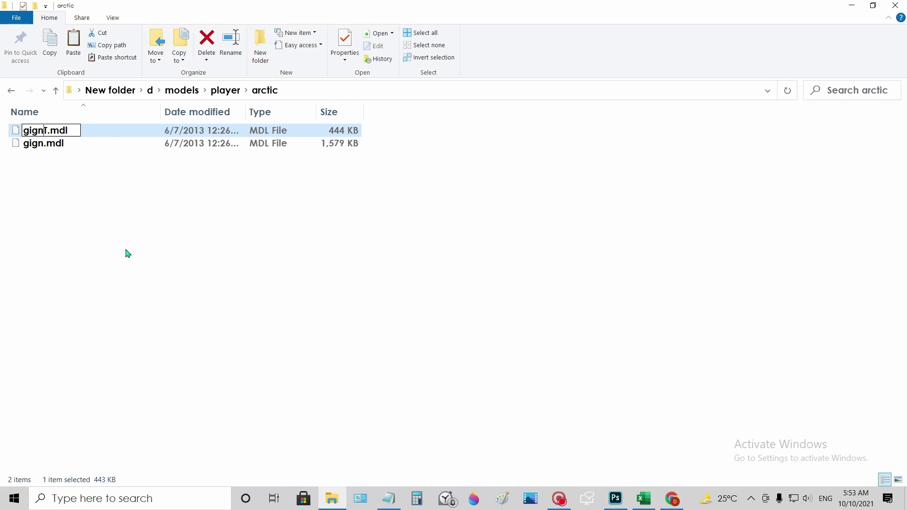
key(Return)
click(93, 259)
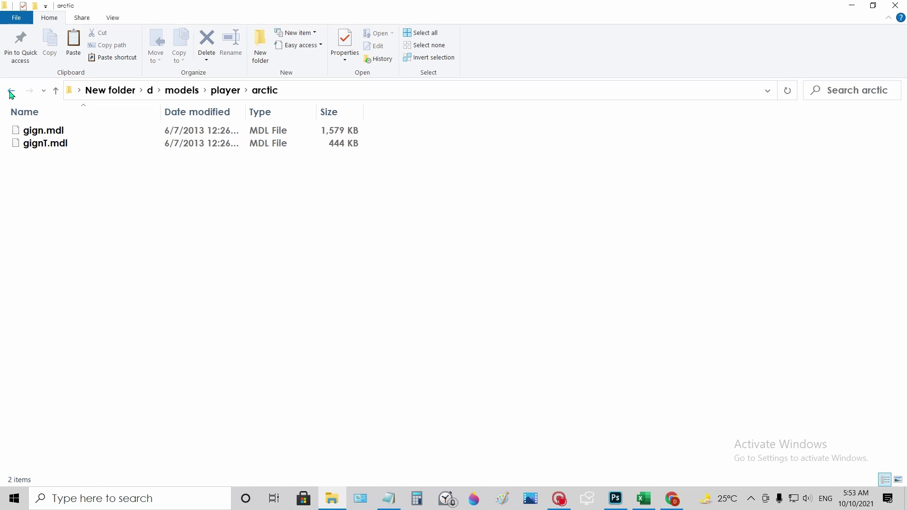
From the player folder, undo the gign file renames and the urban folder rename, and check the files in arctic and arctic - Copy.
click(11, 91)
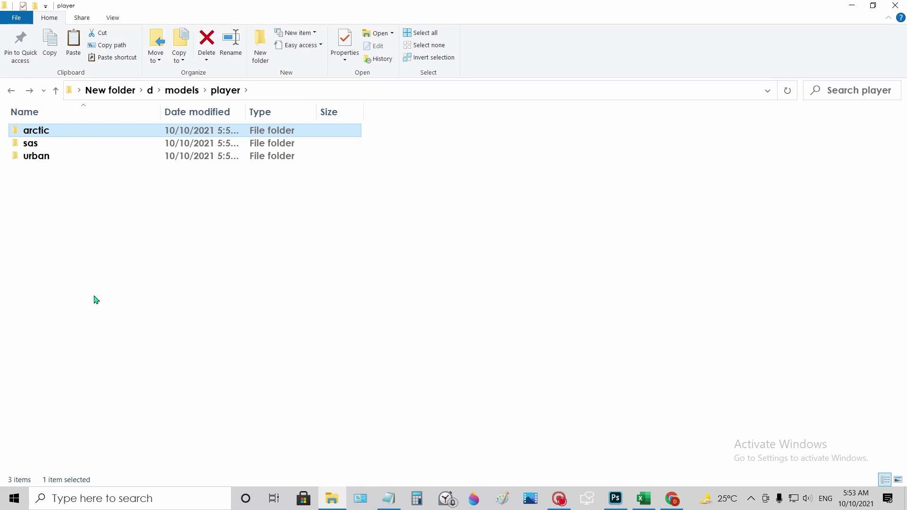
key(ctrl+v)
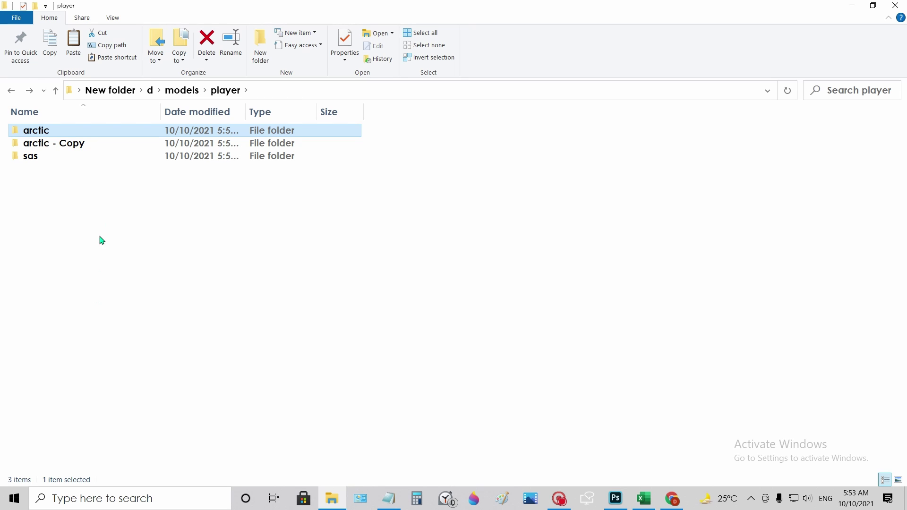
double_click(92, 135)
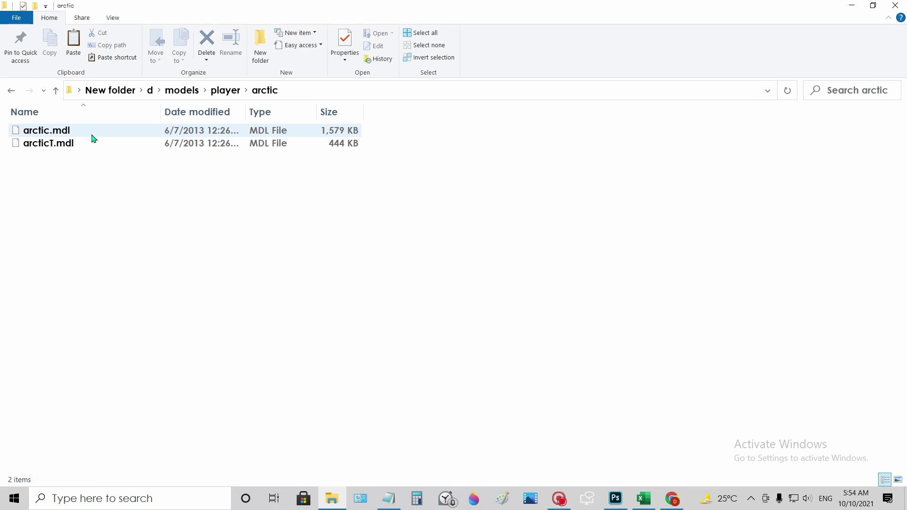
click(10, 90)
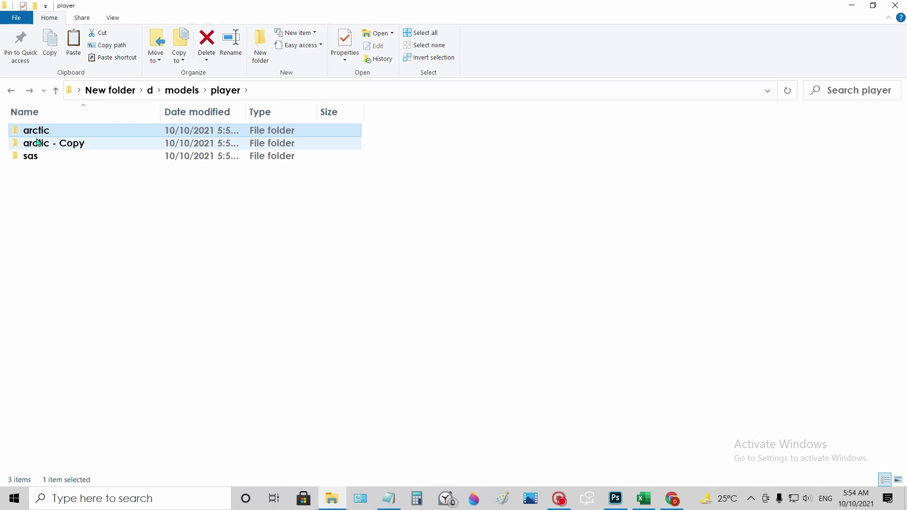
double_click(57, 144)
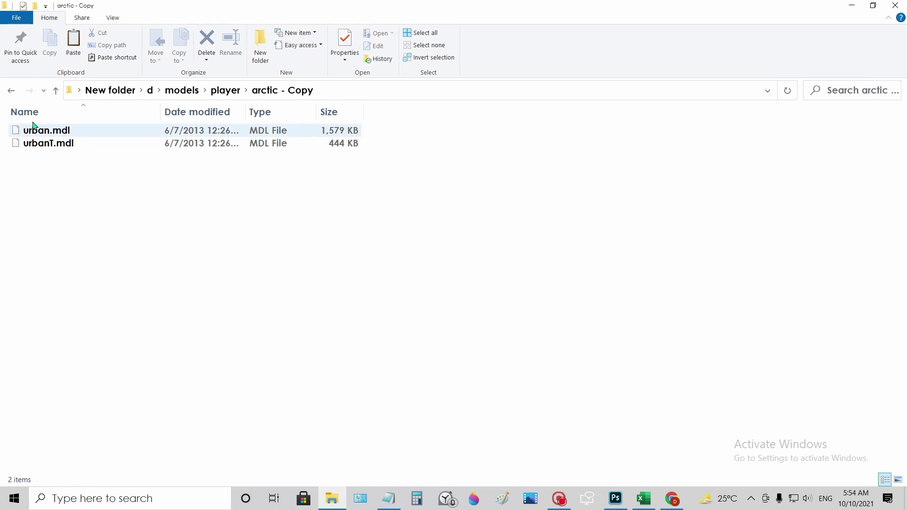
click(11, 91)
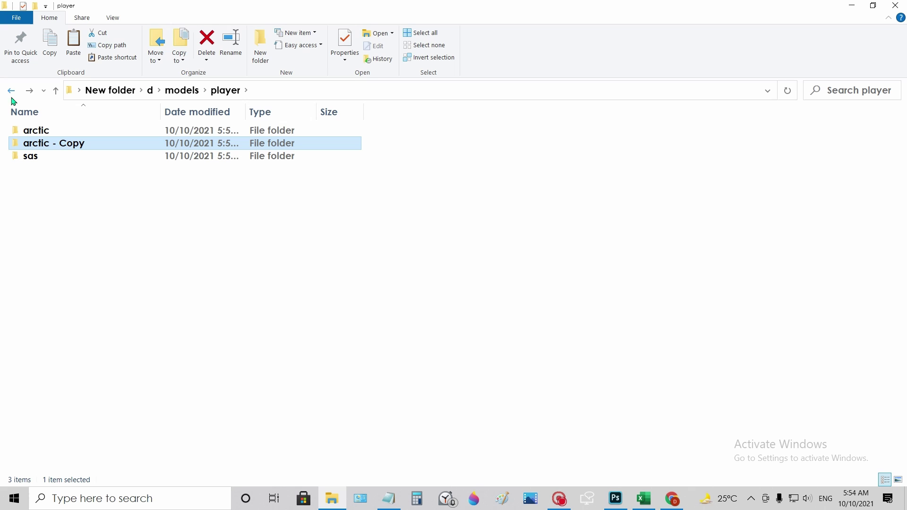
Rename the arctic - Copy folder containing the urban model files as urban.
right_click(54, 144)
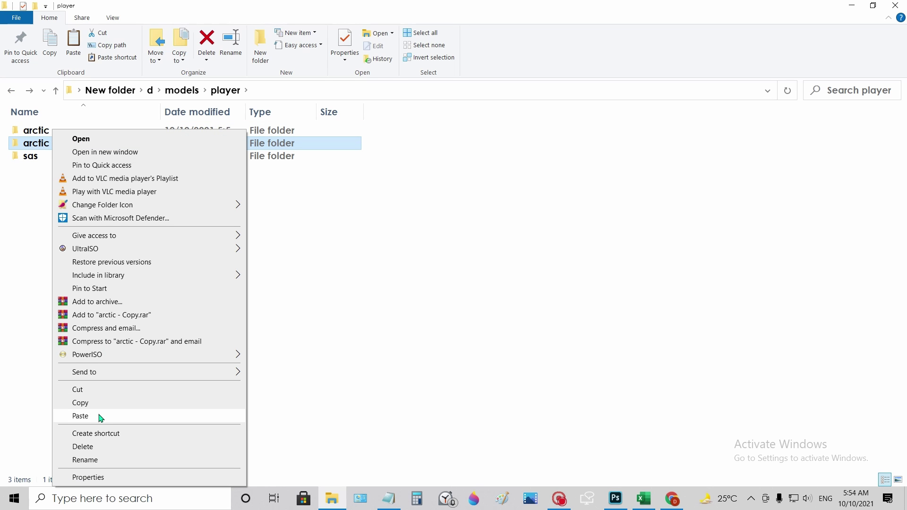
click(98, 461)
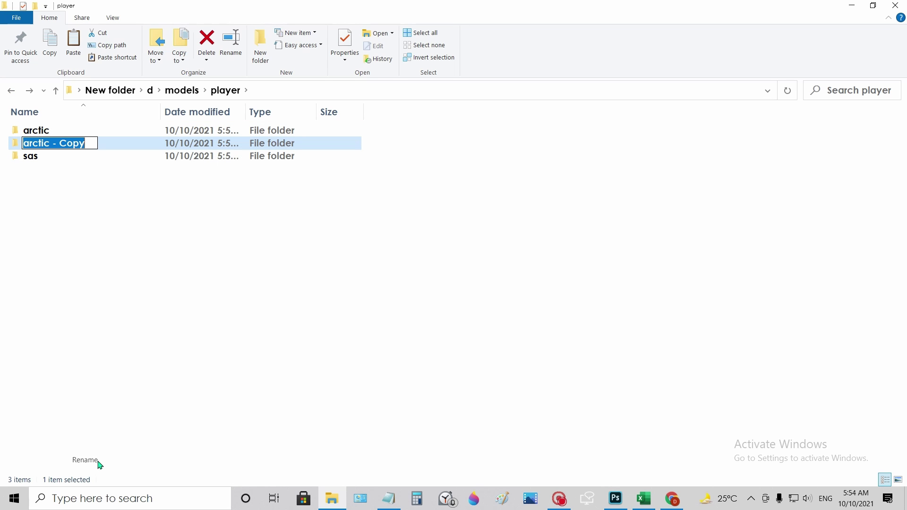
text(u)
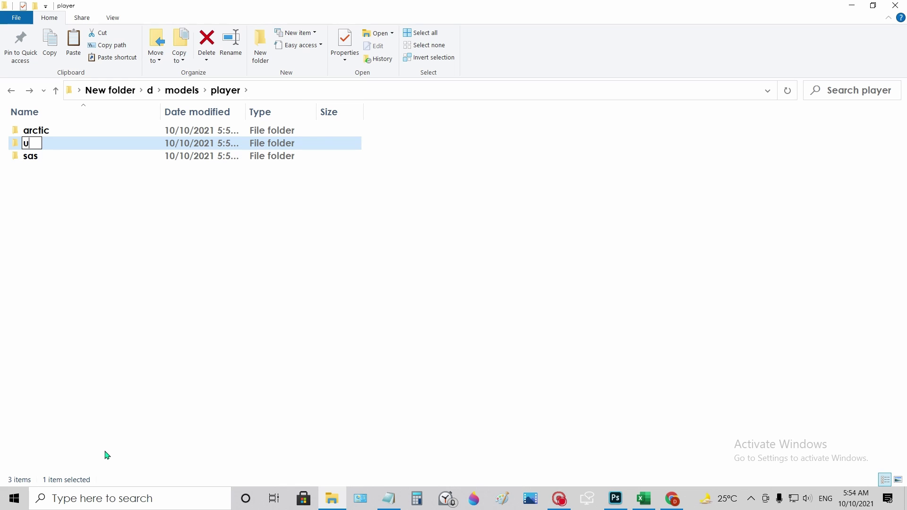
text(rban)
click(130, 402)
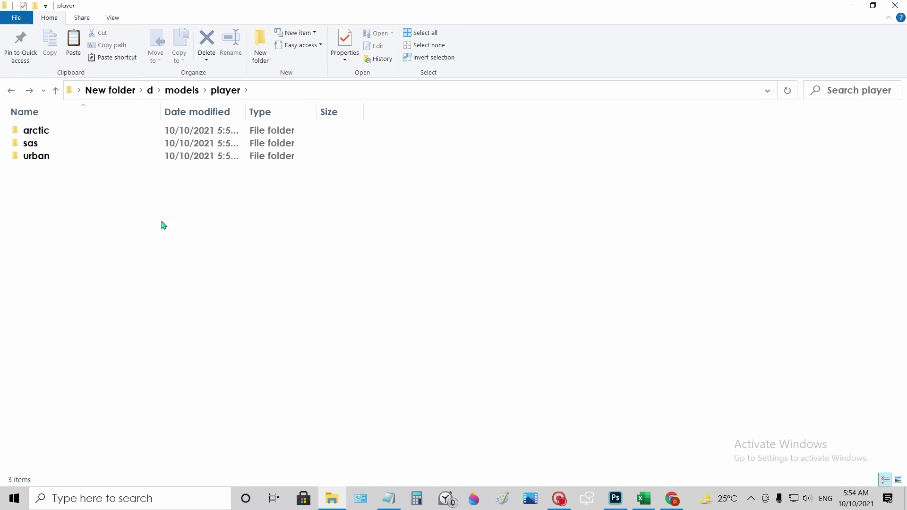
Duplicate the arctic folder within the player folder and open the new arctic - Copy folder.
click(57, 133)
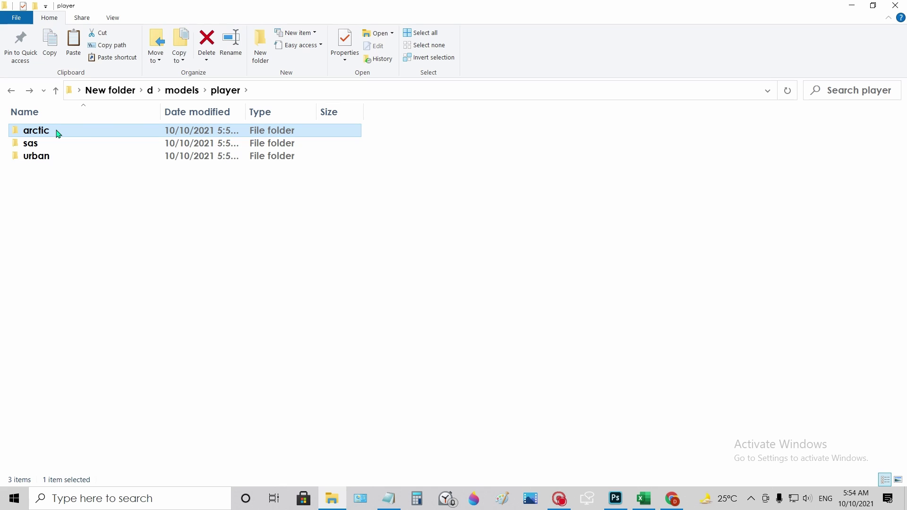
right_click(57, 133)
click(103, 403)
right_click(158, 278)
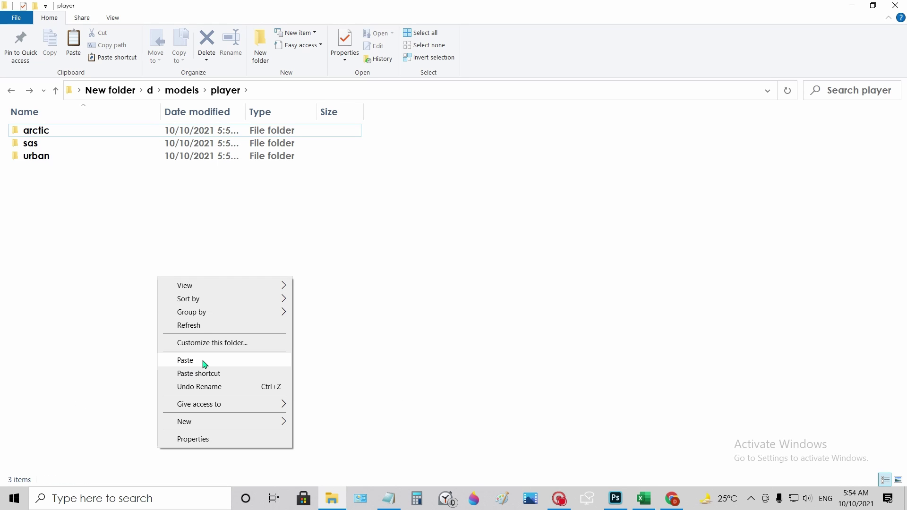
click(204, 363)
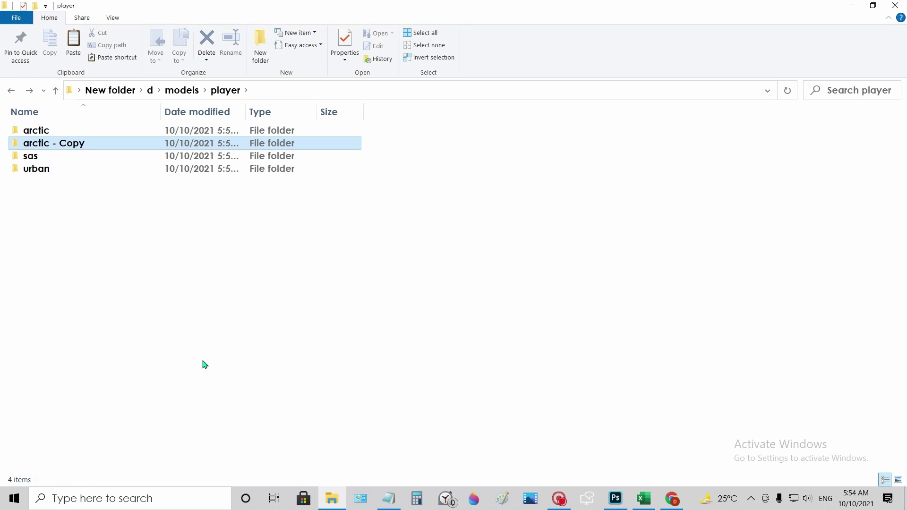
double_click(59, 146)
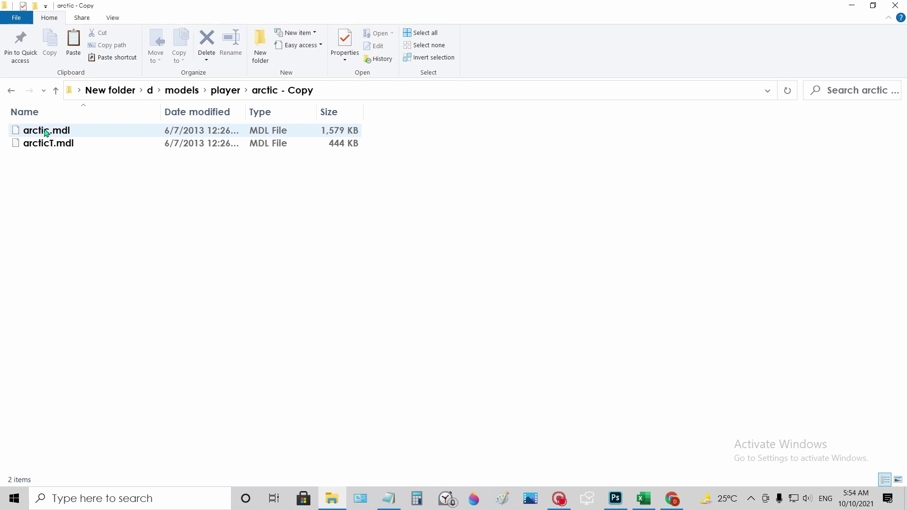
Rename arctic.mdl in the arctic - Copy folder as gign.mdl.
click(46, 133)
right_click(45, 129)
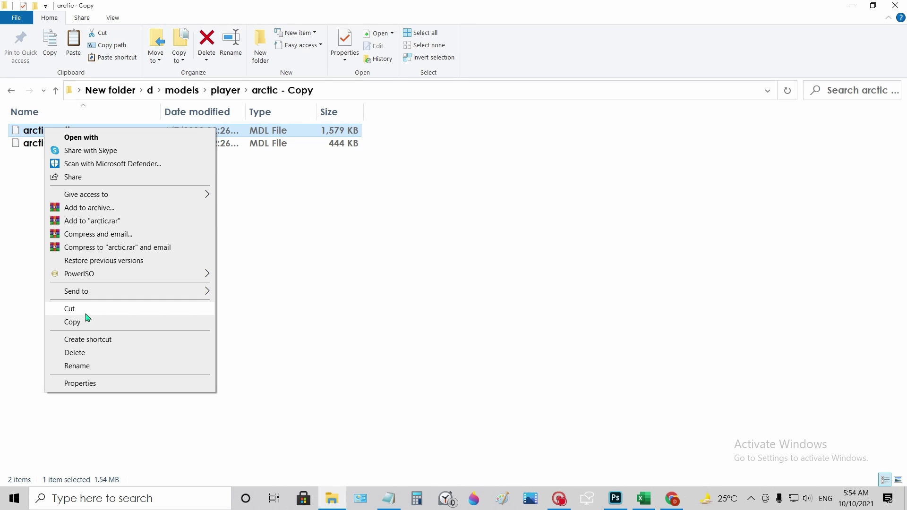
click(88, 367)
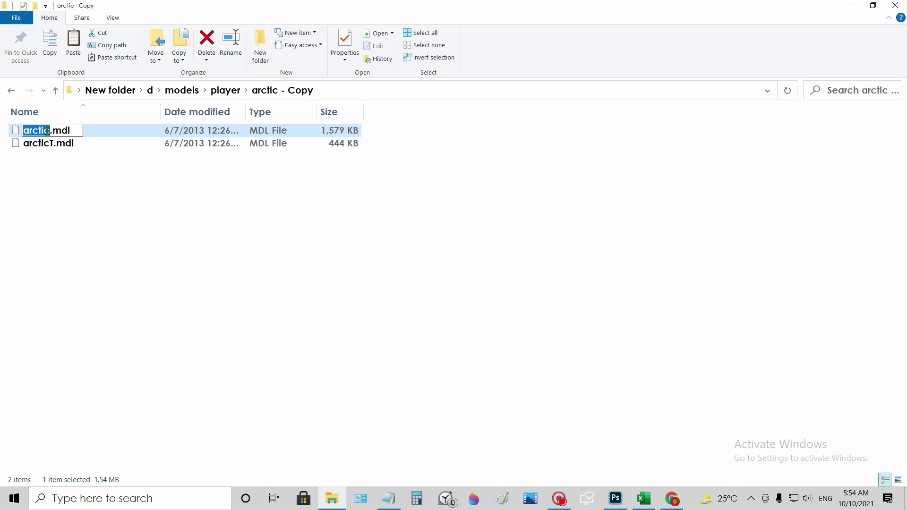
text(gign)
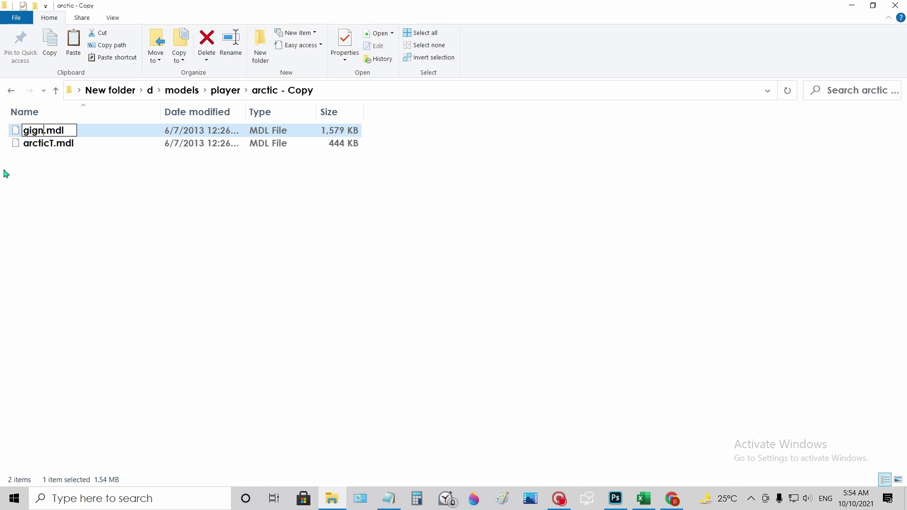
key(Return)
click(66, 188)
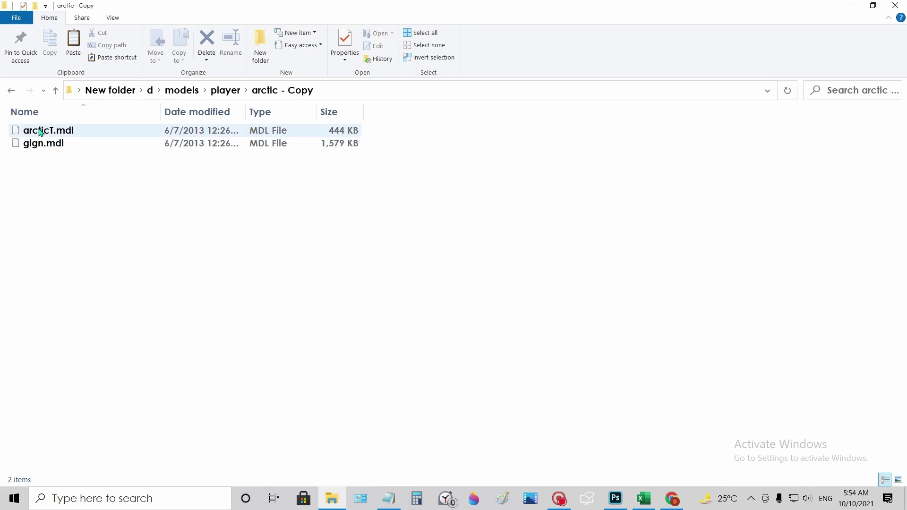
Rename arcticT.mdl in the arctic - Copy folder as gignT.mdl, keeping the T at the end of the name.
click(40, 132)
right_click(40, 131)
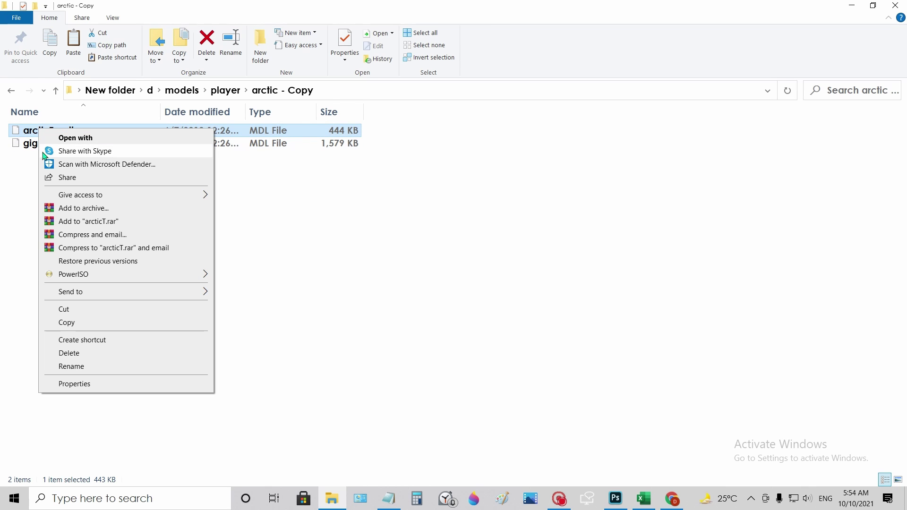
click(77, 368)
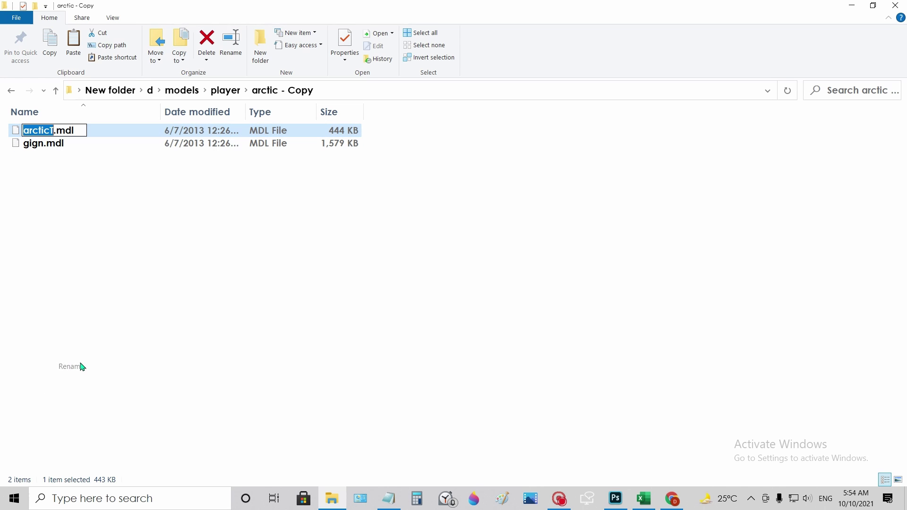
click(49, 130)
drag(50, 129, 16, 130)
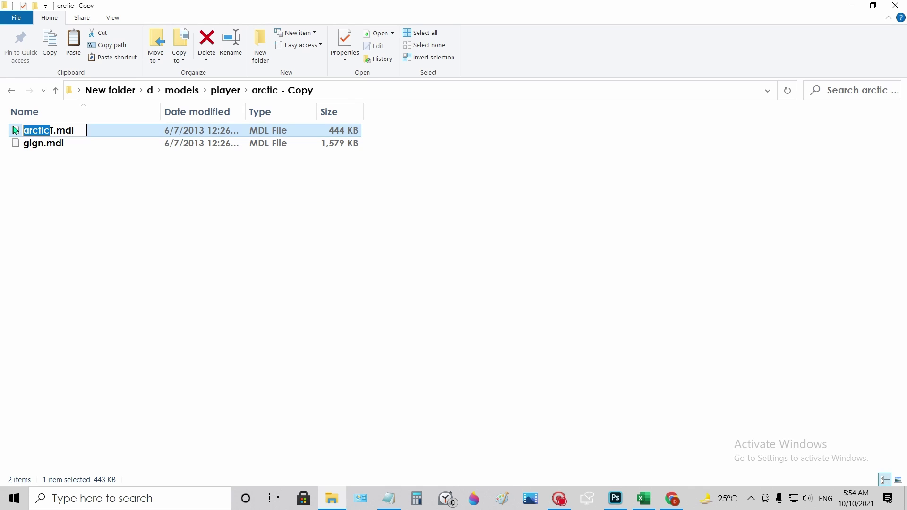
text(gign)
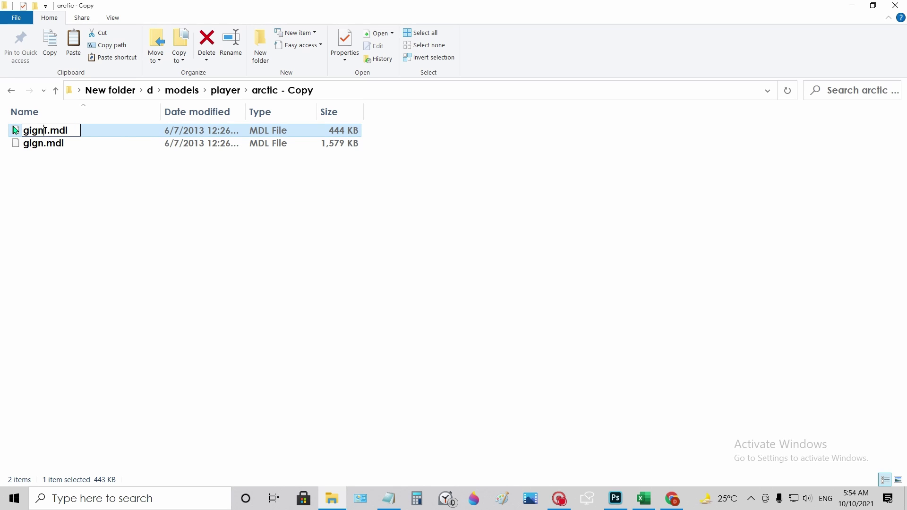
key(Return)
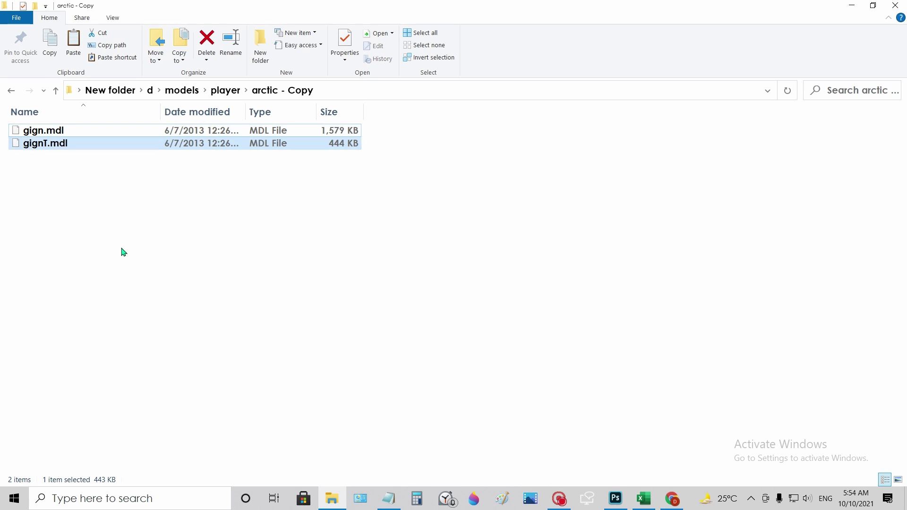
click(122, 253)
Return to the player folder and rename the arctic - Copy folder as gign.
click(12, 93)
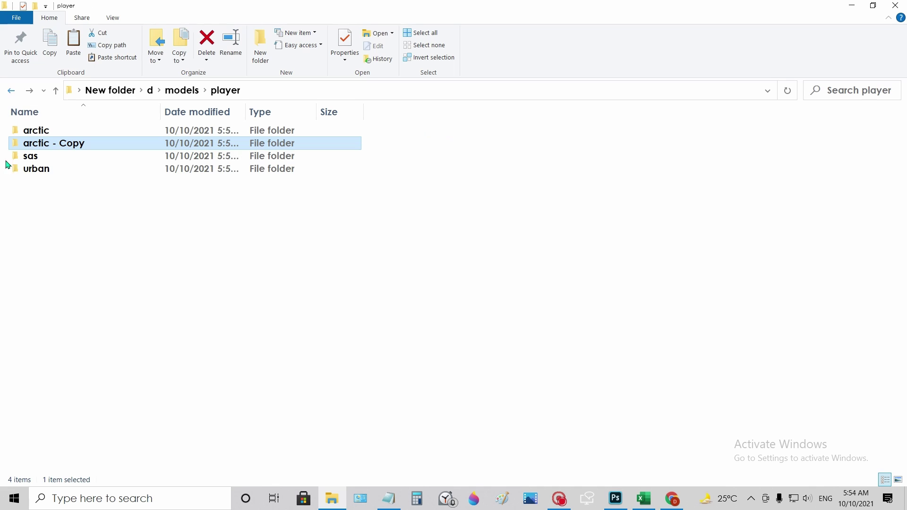
right_click(73, 145)
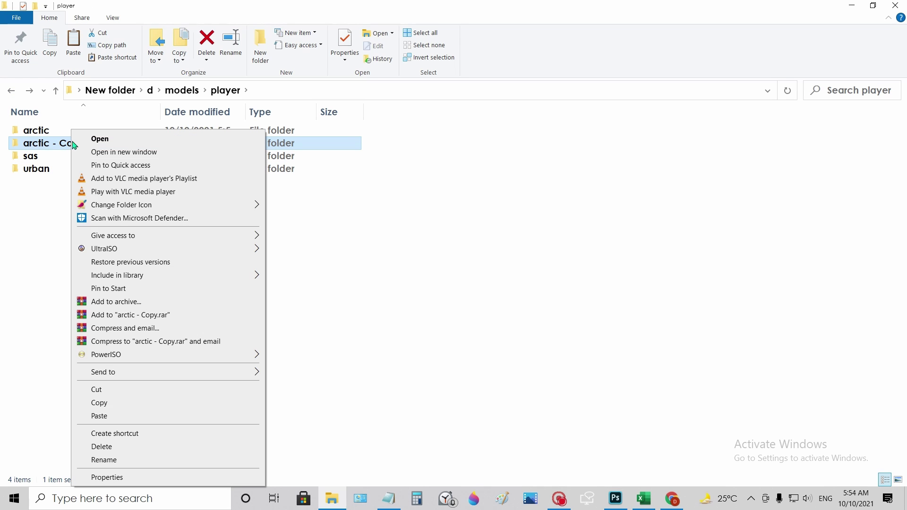
click(108, 460)
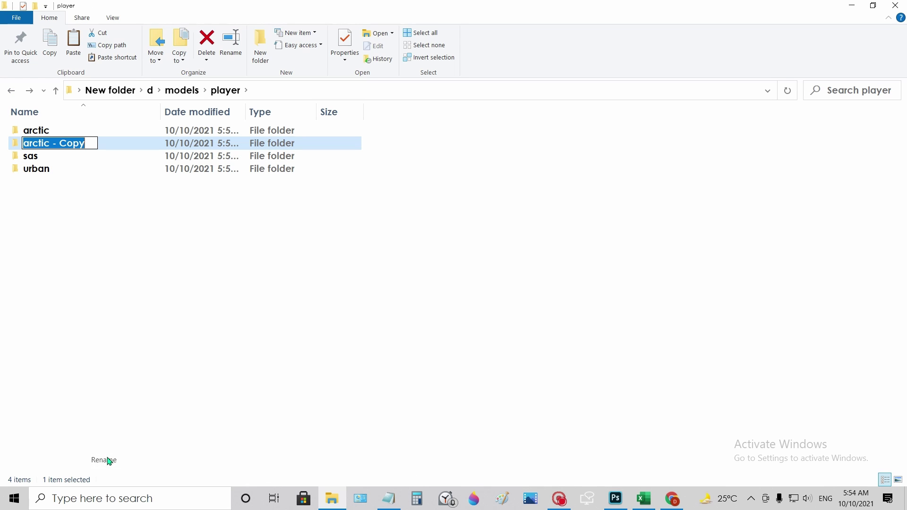
text(gign)
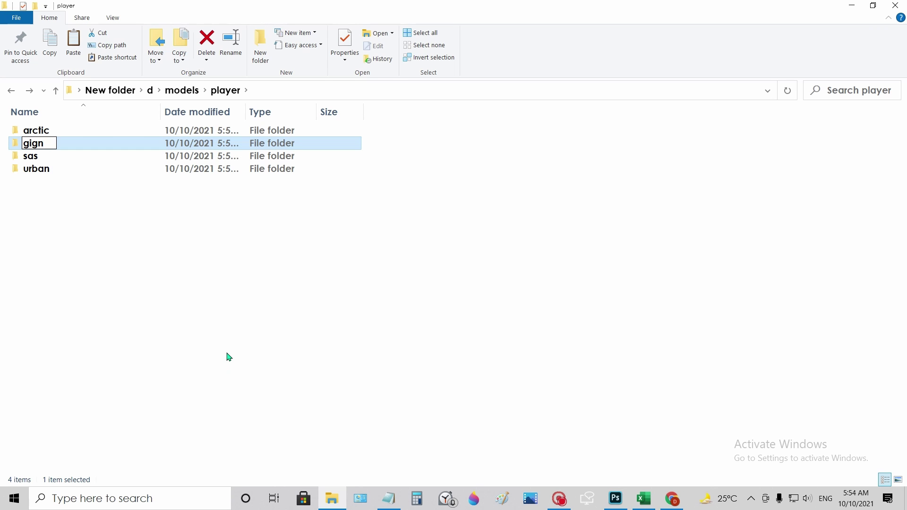
click(199, 265)
Make another copy of the arctic folder within the player folder and open the resulting arctic - Copy folder.
click(62, 132)
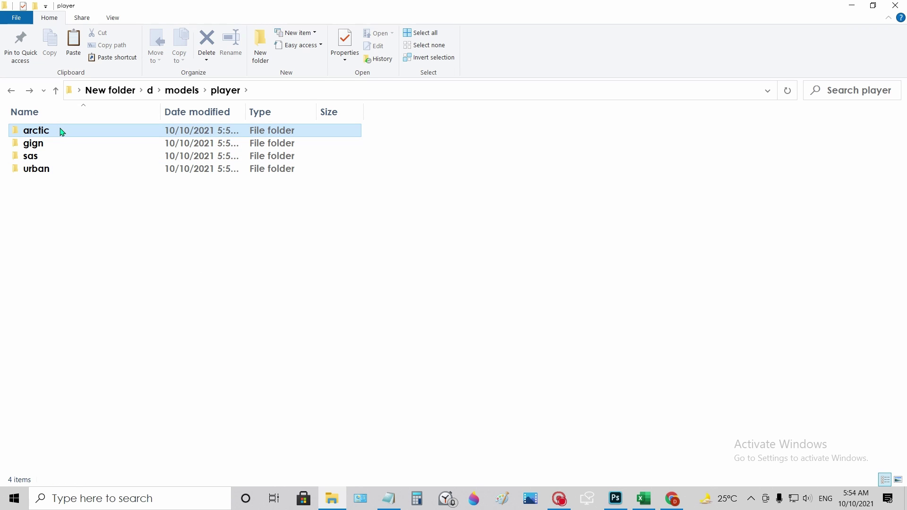
right_click(61, 132)
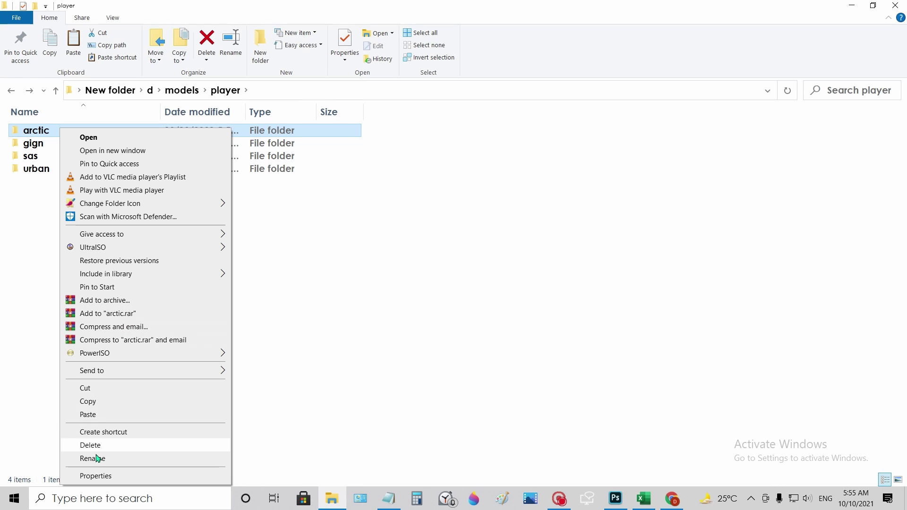
click(99, 405)
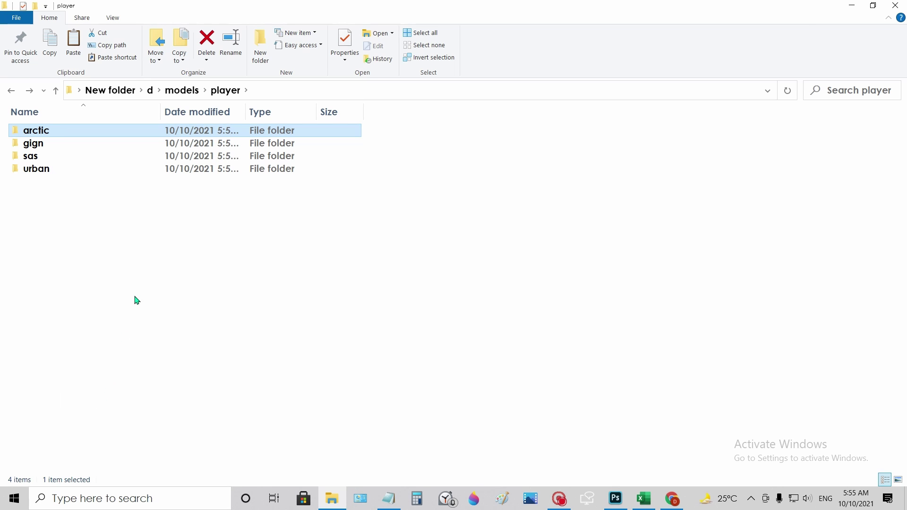
click(138, 274)
right_click(139, 275)
click(175, 359)
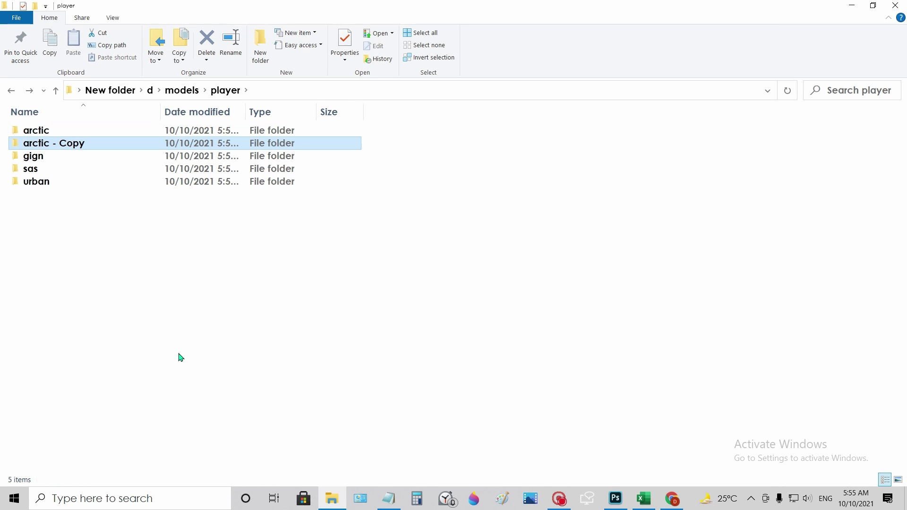
double_click(76, 146)
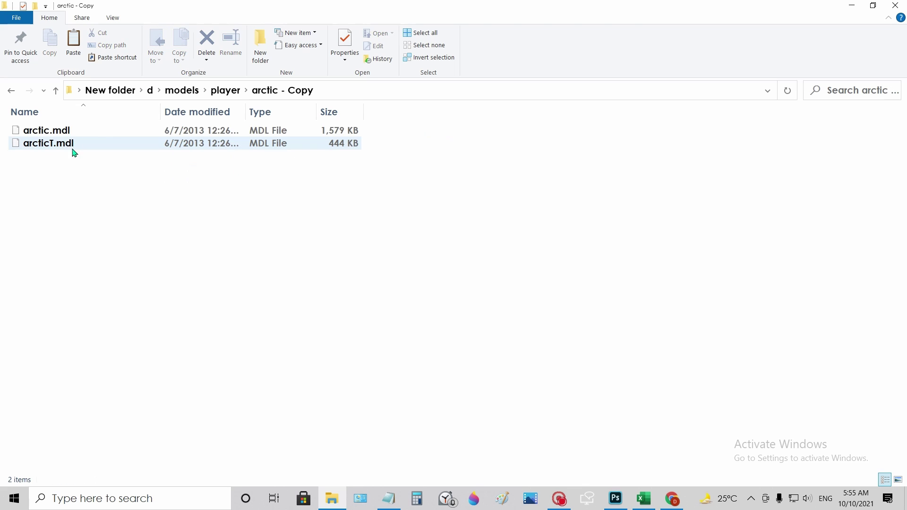
Rename arctic.mdl in the new arctic - Copy folder as gsg9.mdl.
click(48, 132)
right_click(47, 130)
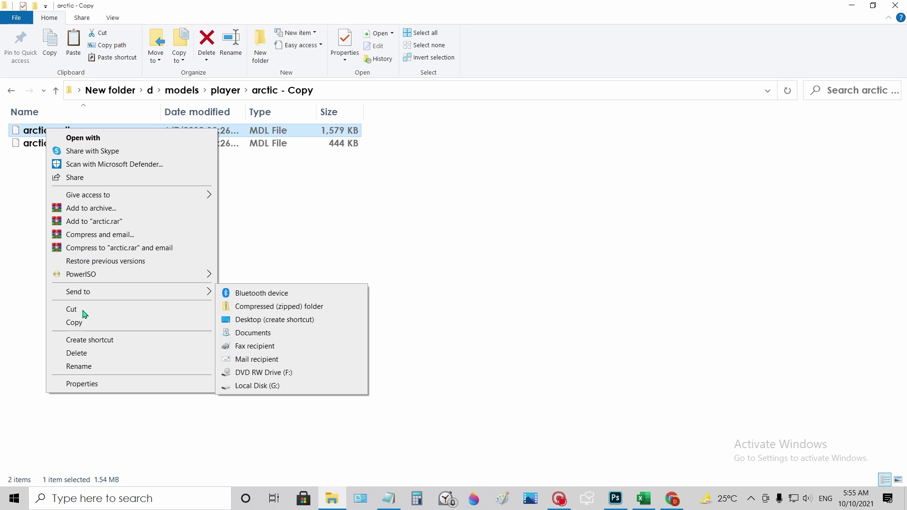
click(88, 367)
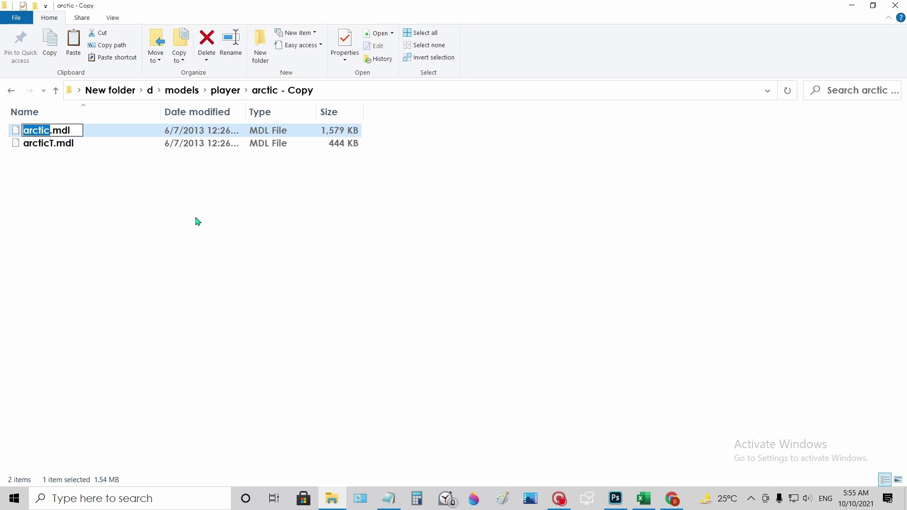
text(g)
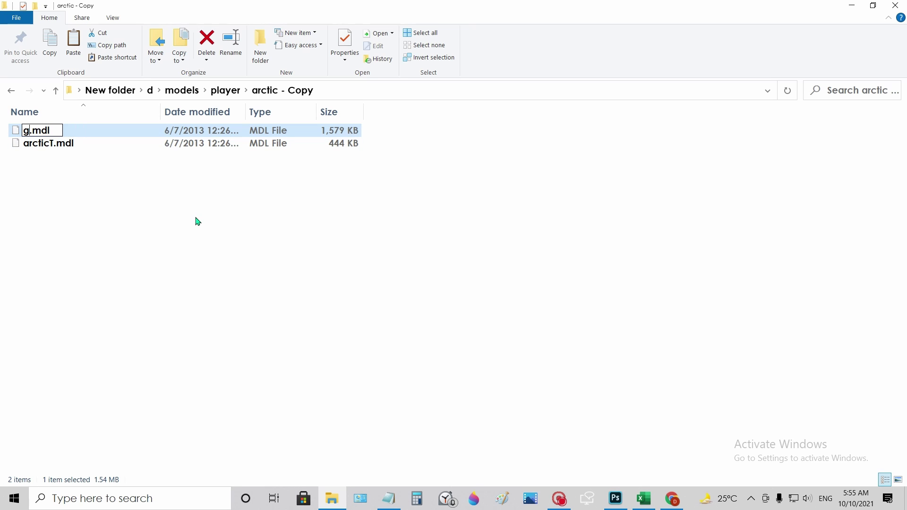
text(sg9)
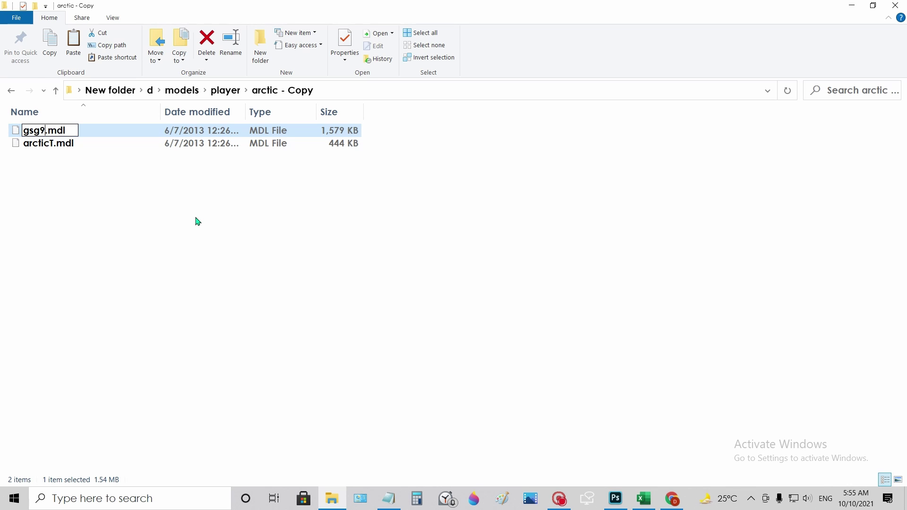
key(Return)
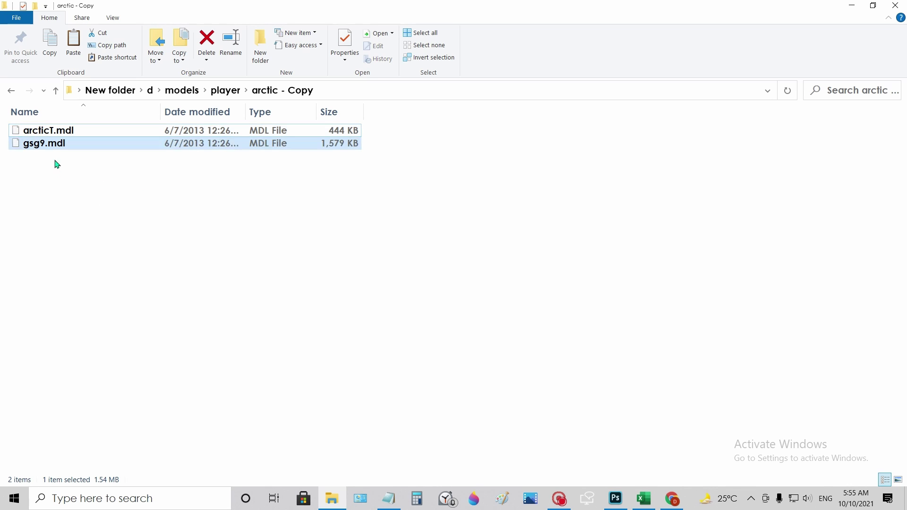
click(56, 161)
click(48, 132)
right_click(48, 132)
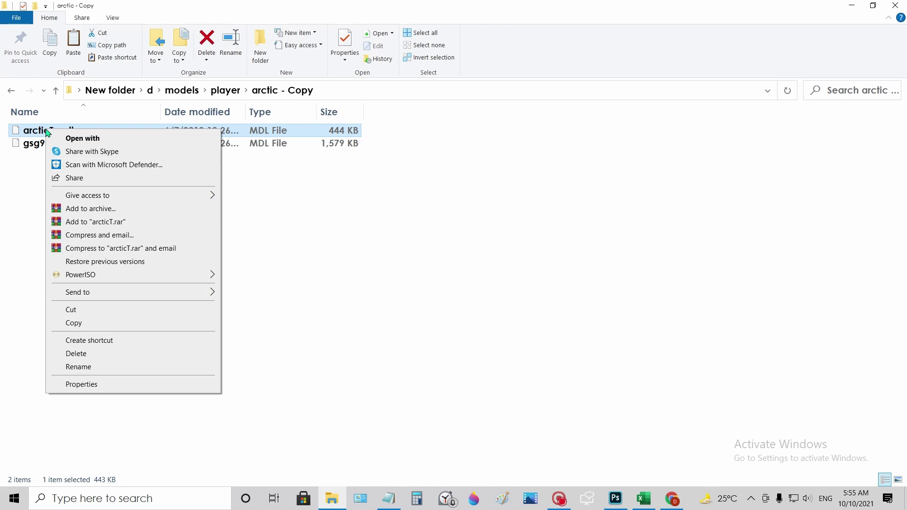
click(78, 366)
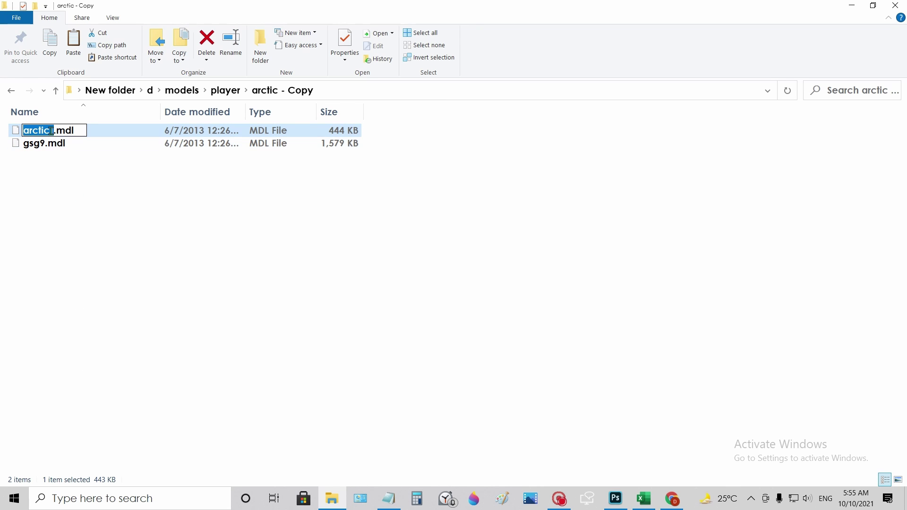
click(51, 130)
key(ctrl+a)
click(57, 155)
Rename arcticT.mdl in the arctic - Copy folder as gsg9T.mdl, replacing only the part before the T.
click(49, 130)
right_click(50, 131)
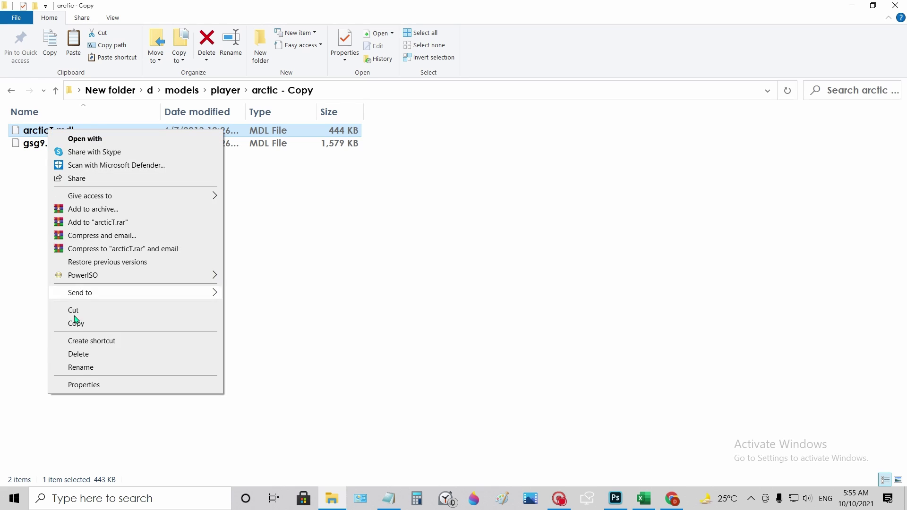
click(81, 367)
click(49, 130)
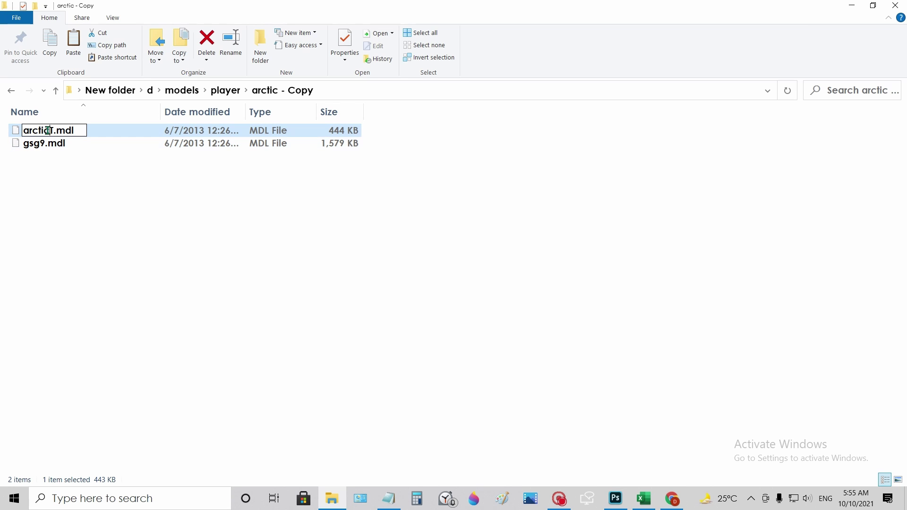
drag(49, 130, 18, 135)
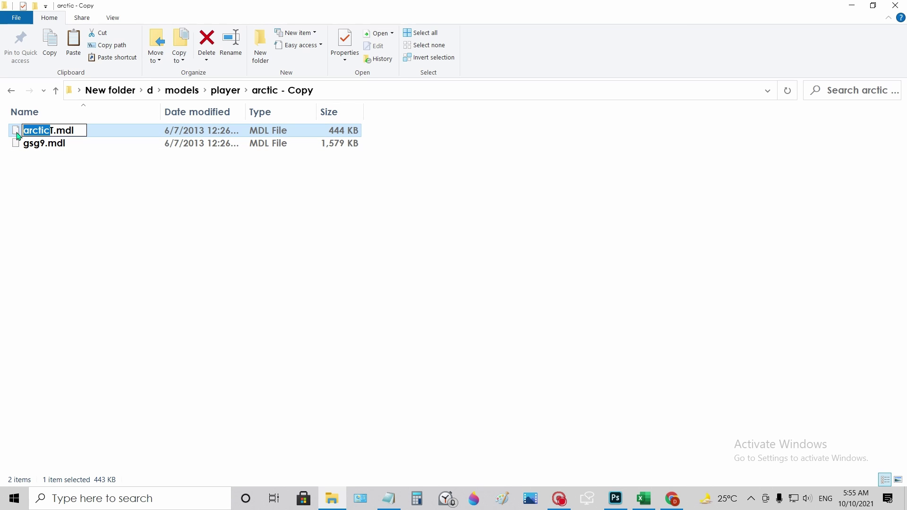
text(gsg)
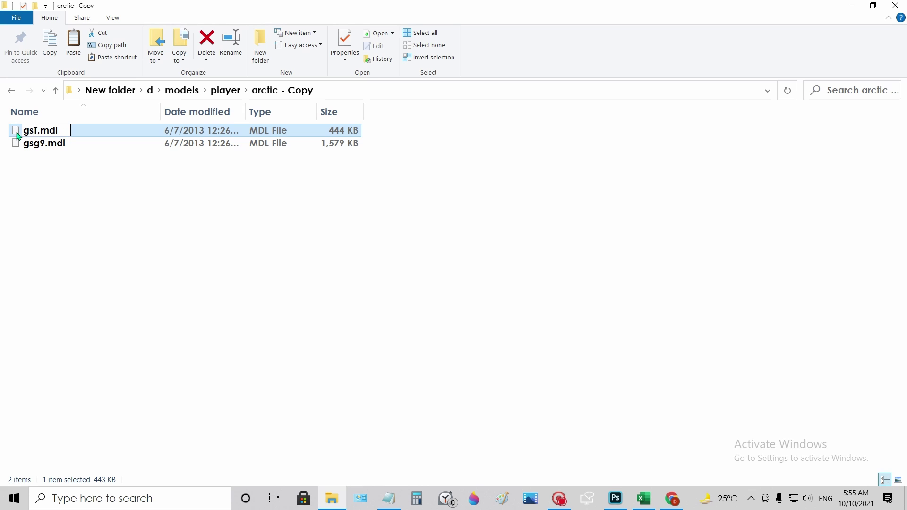
text(9)
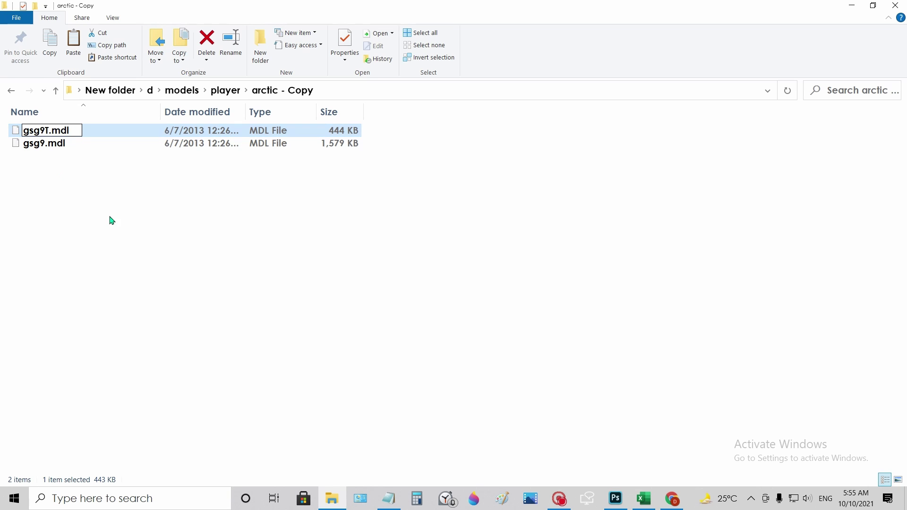
click(156, 283)
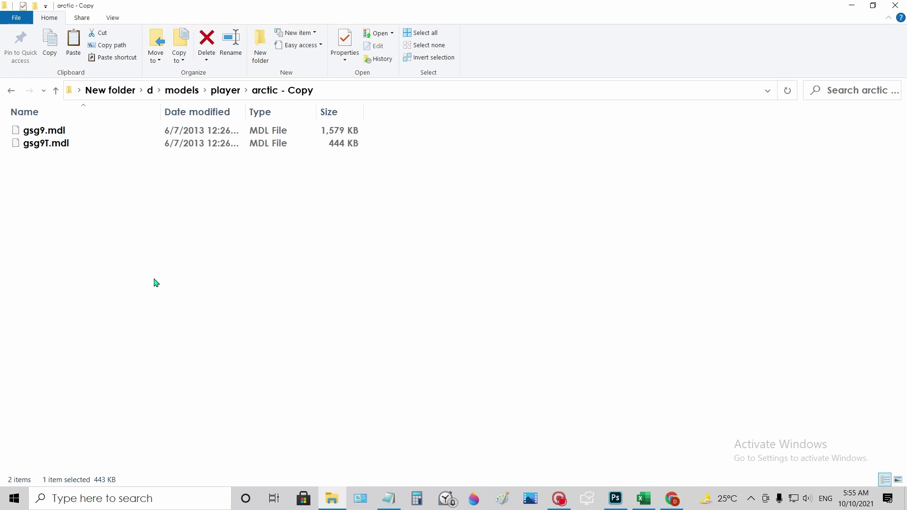
Return to the player folder and rename the arctic - Copy folder as gsg9.
click(11, 94)
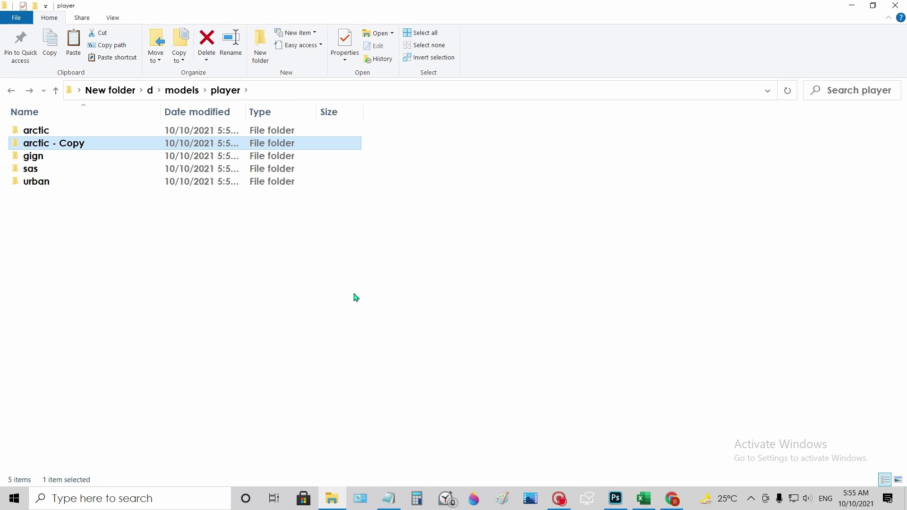
right_click(96, 142)
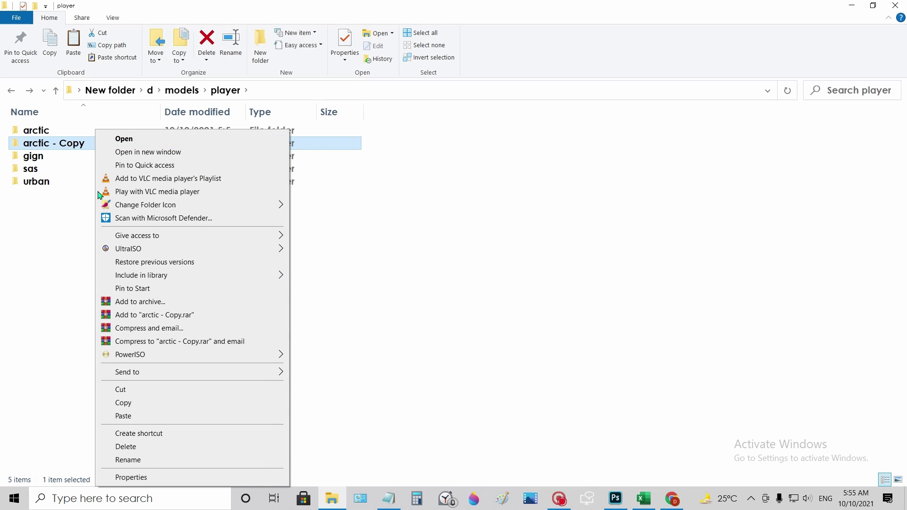
click(136, 459)
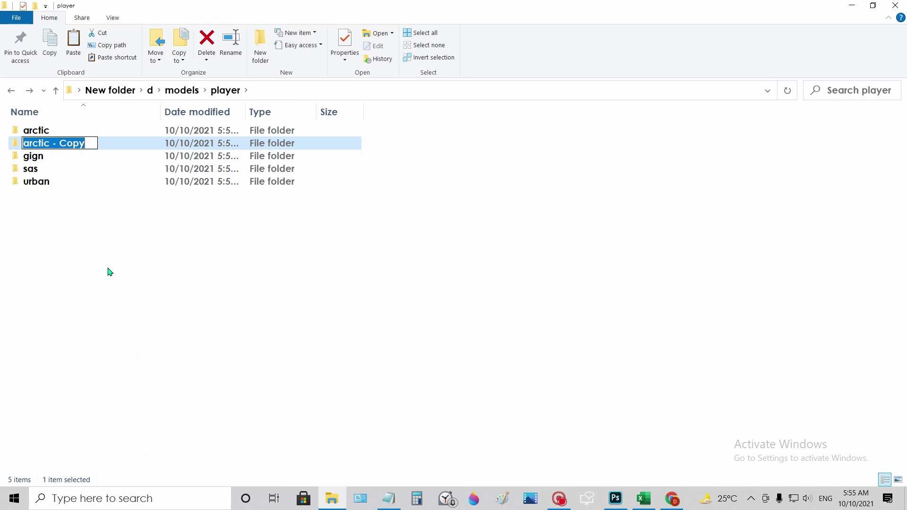
text(gsg)
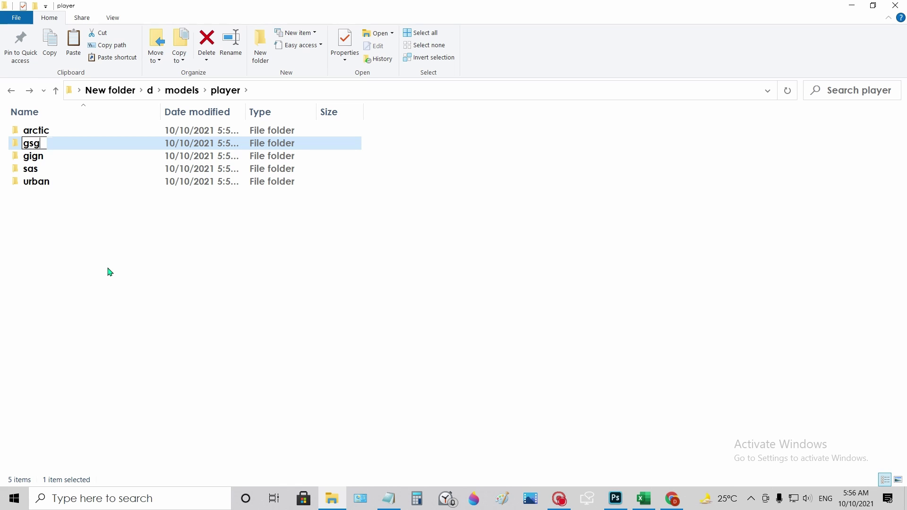
text(9)
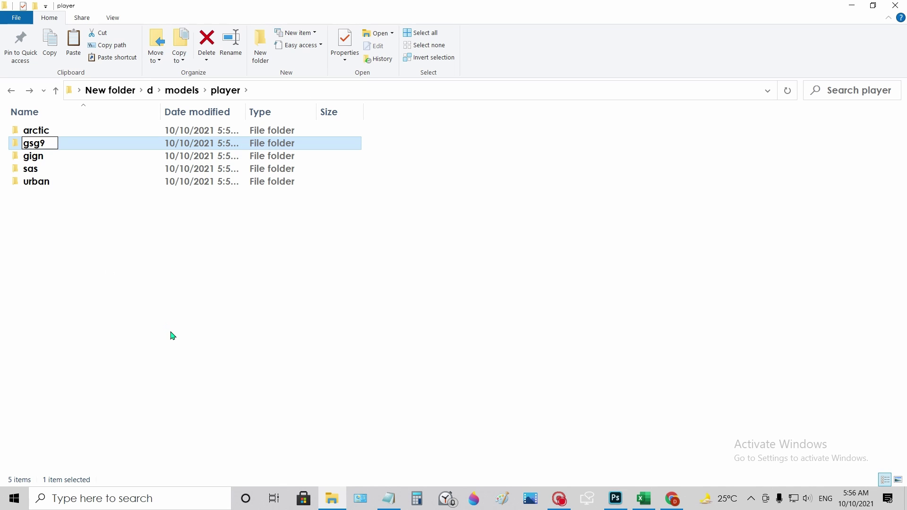
click(174, 284)
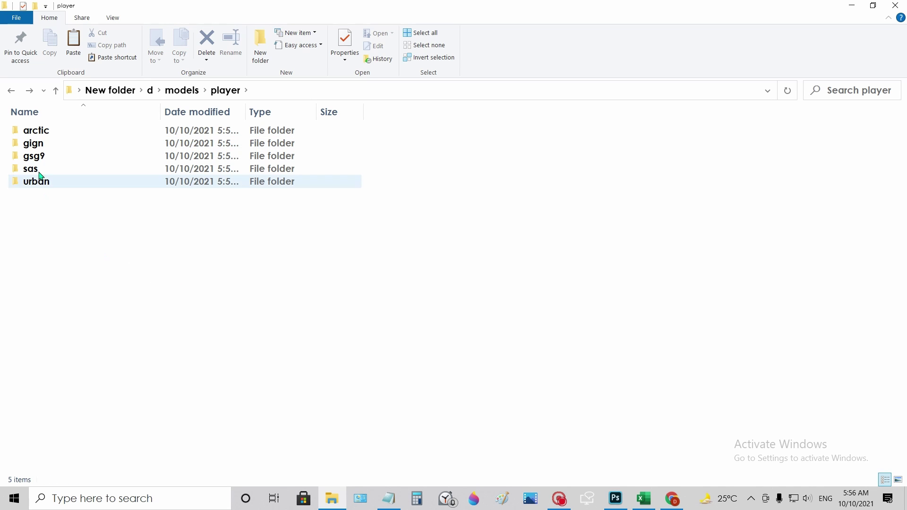
Copy the gign, gsg9, sas and urban folders together and close the folder window.
click(38, 143)
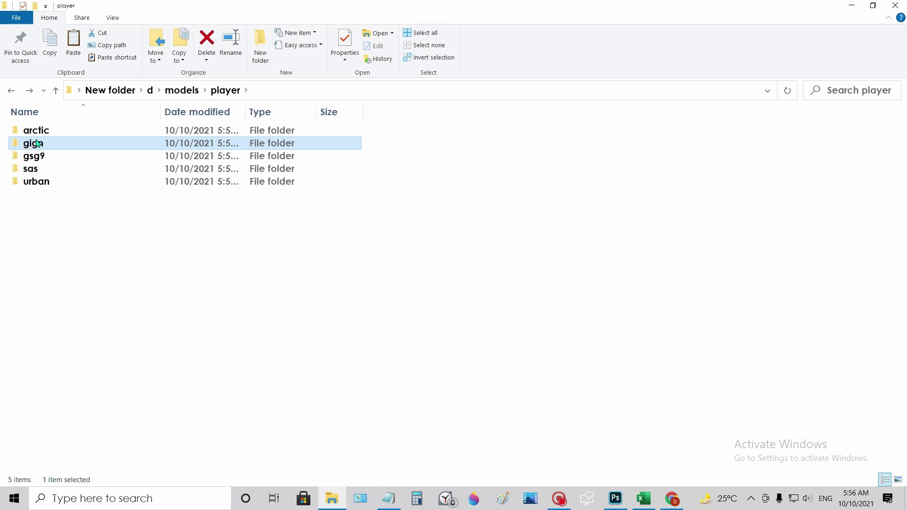
shift+click(44, 183)
right_click(68, 161)
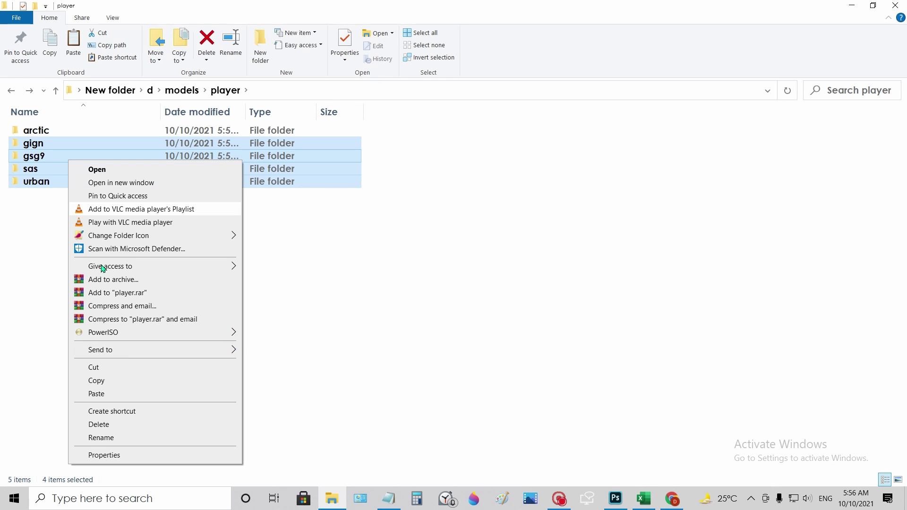
click(114, 382)
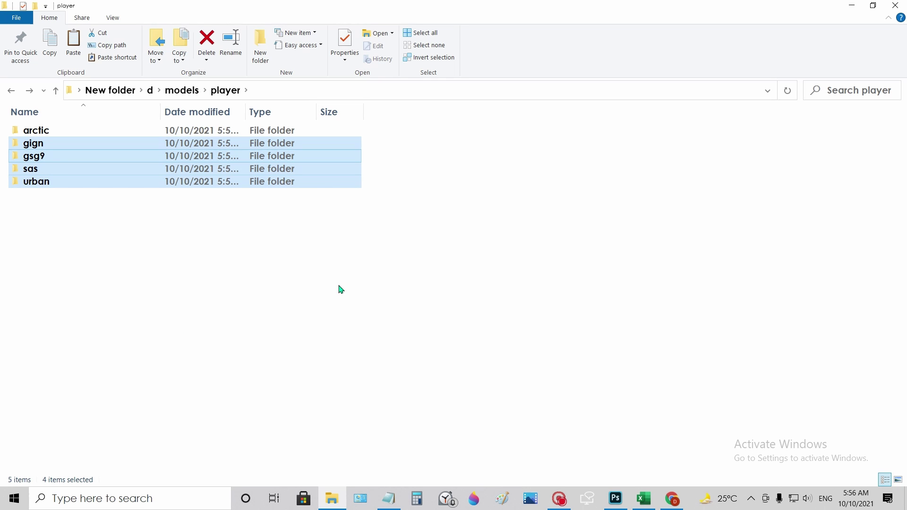
click(897, 6)
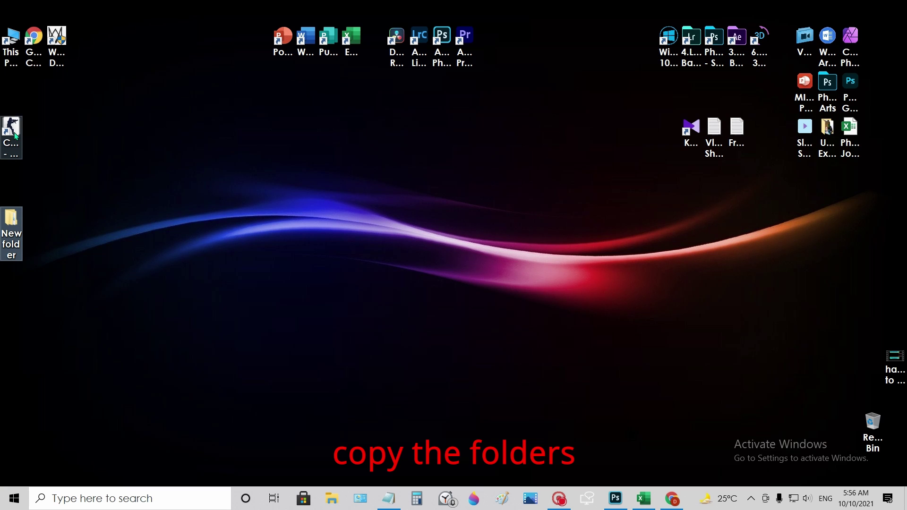
Open the game's installation folder from the file location of the desktop CS16Launcher shortcut.
double_click(14, 129)
right_click(13, 127)
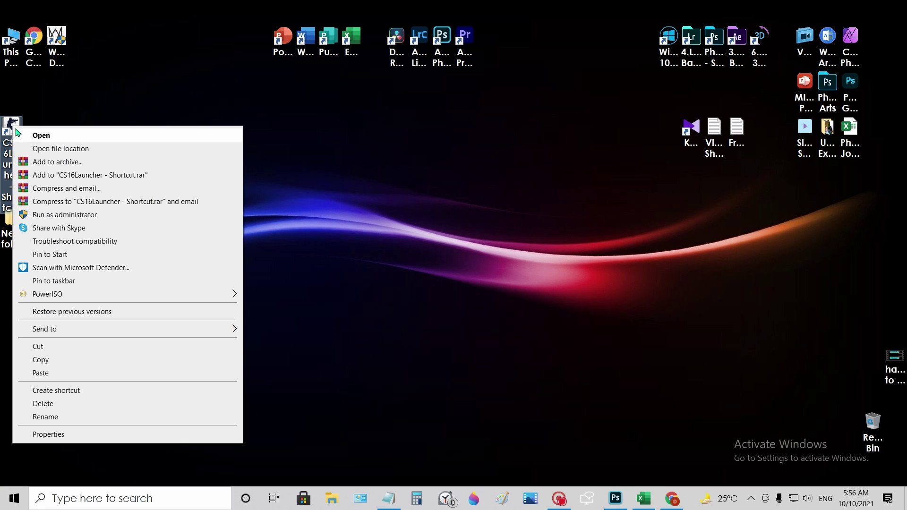
click(147, 151)
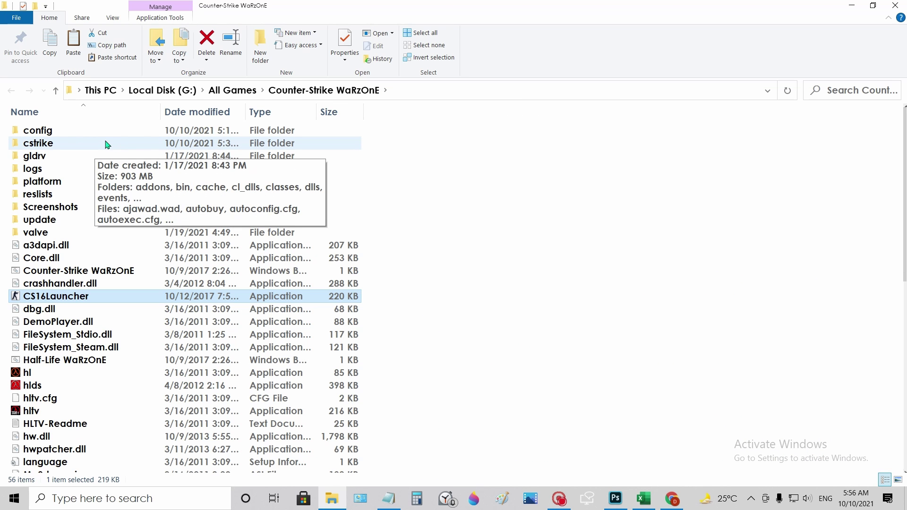
Open the player folder inside cstrike\models of the Counter-Strike WaRzOnE installation.
click(107, 144)
double_click(106, 144)
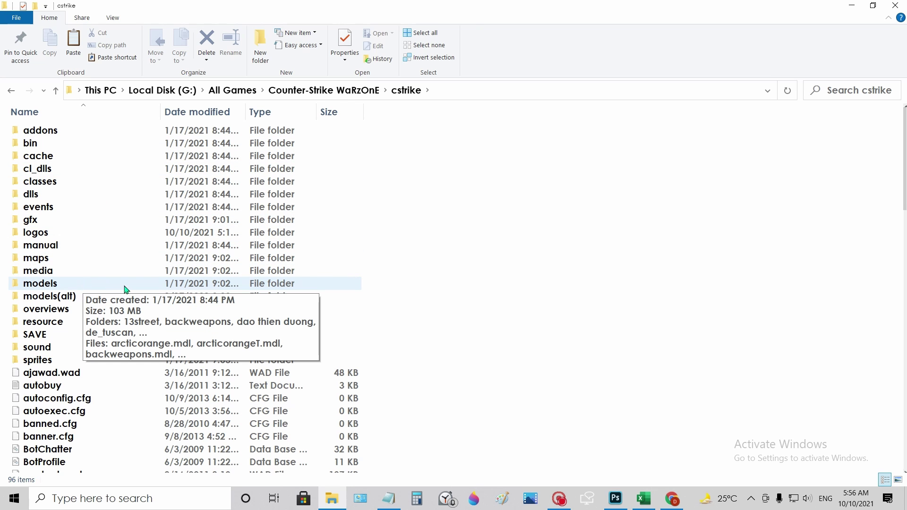
double_click(102, 286)
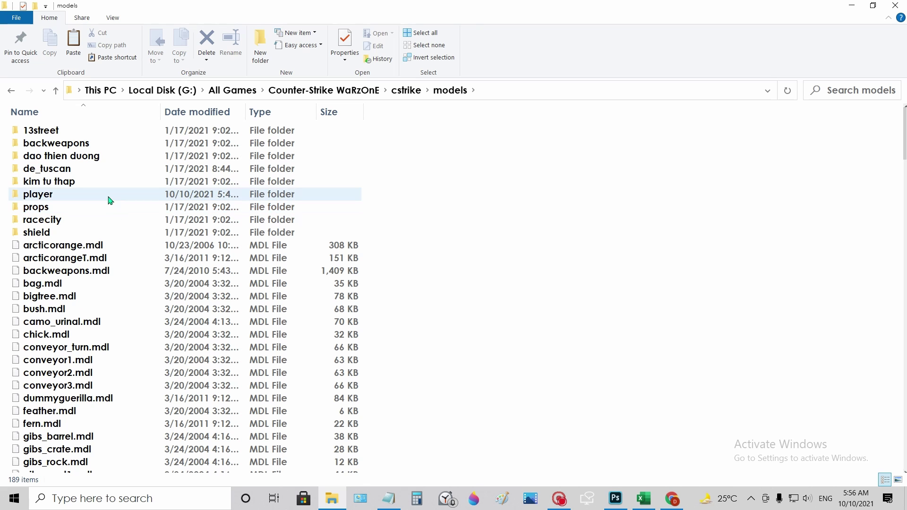
mouse_move(109, 200)
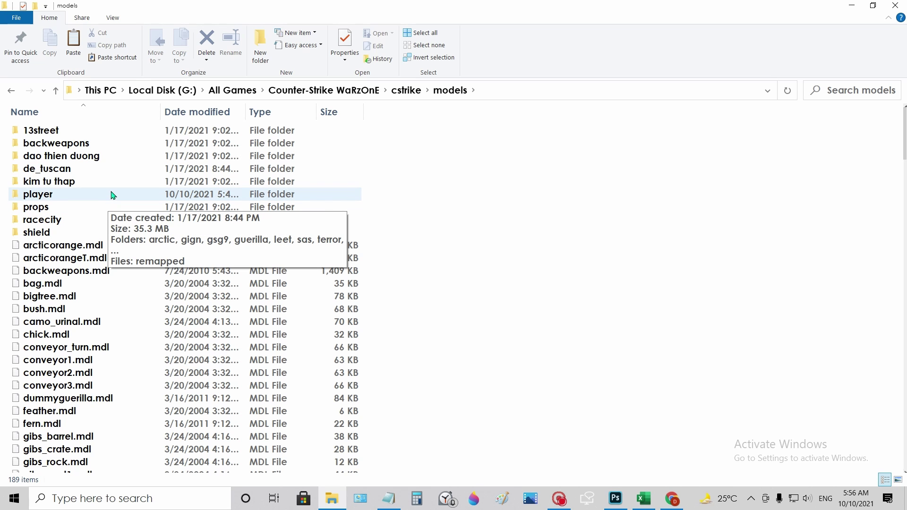
scroll(112, 194, down, 2)
scroll(113, 193, up, 2)
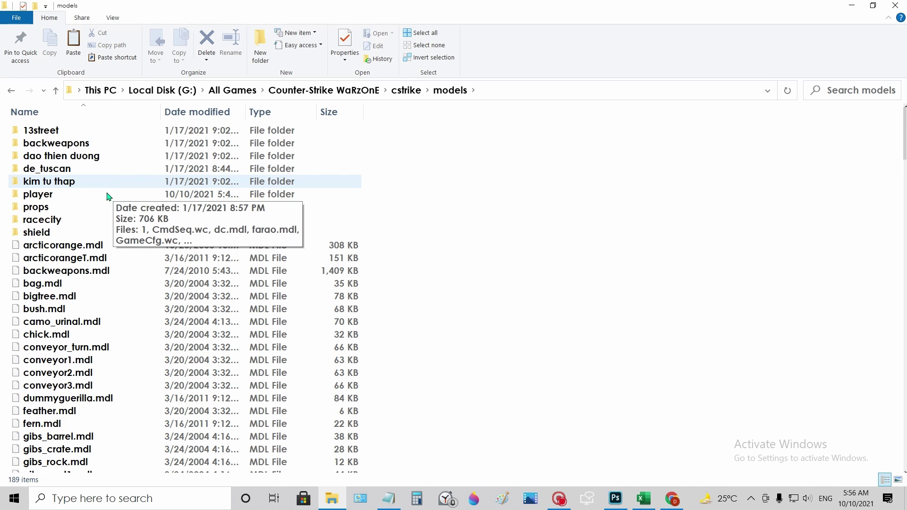
mouse_move(71, 197)
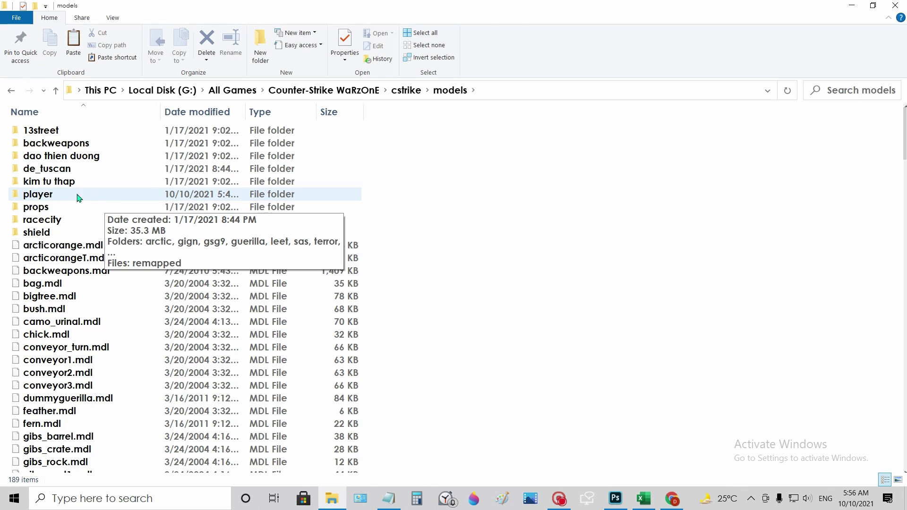
double_click(70, 195)
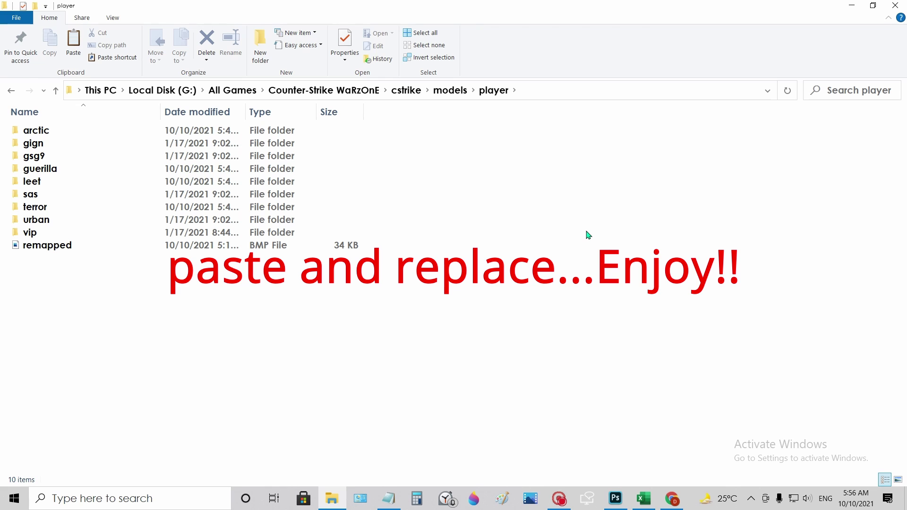
Paste the copied gign, gsg9, sas and urban folders into the game's player folder and close the window.
right_click(597, 213)
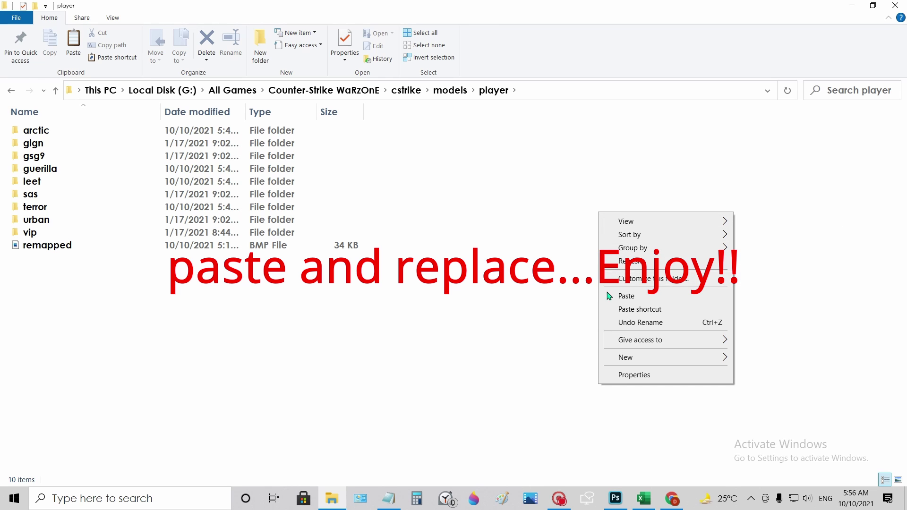
click(628, 296)
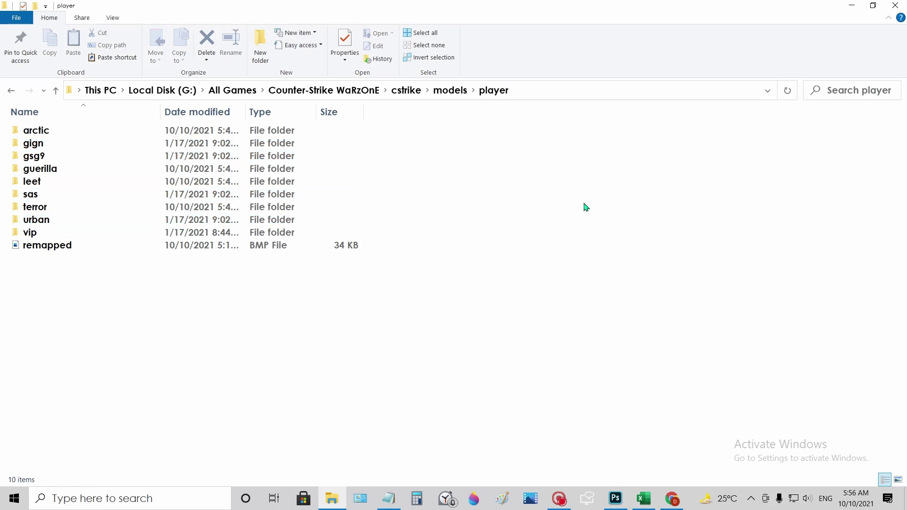
click(893, 6)
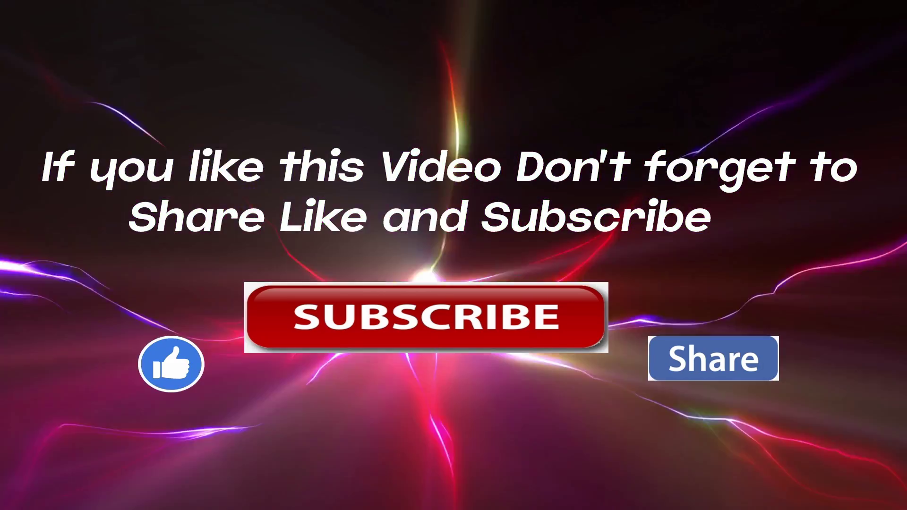